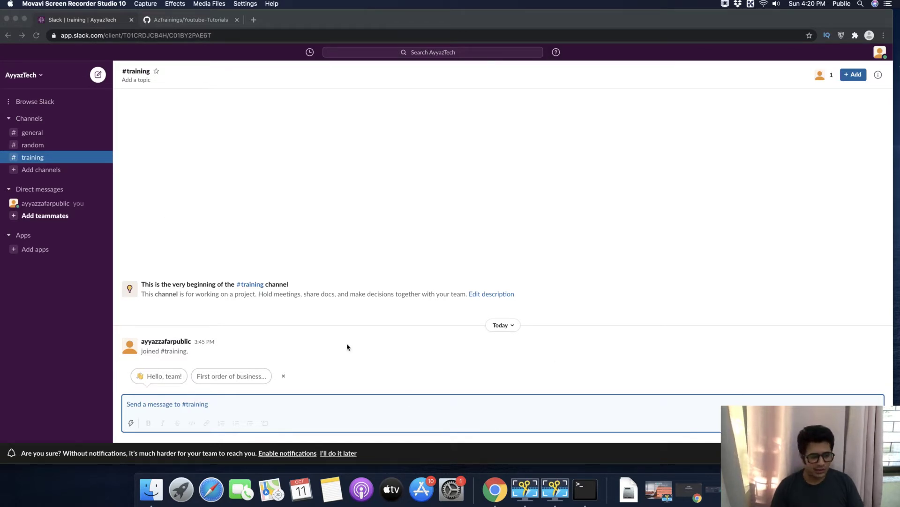
# Find the GitHub app by searching for "github", add it to Slack, and accept the first set of requested permissions.
pyautogui.click(27, 249)
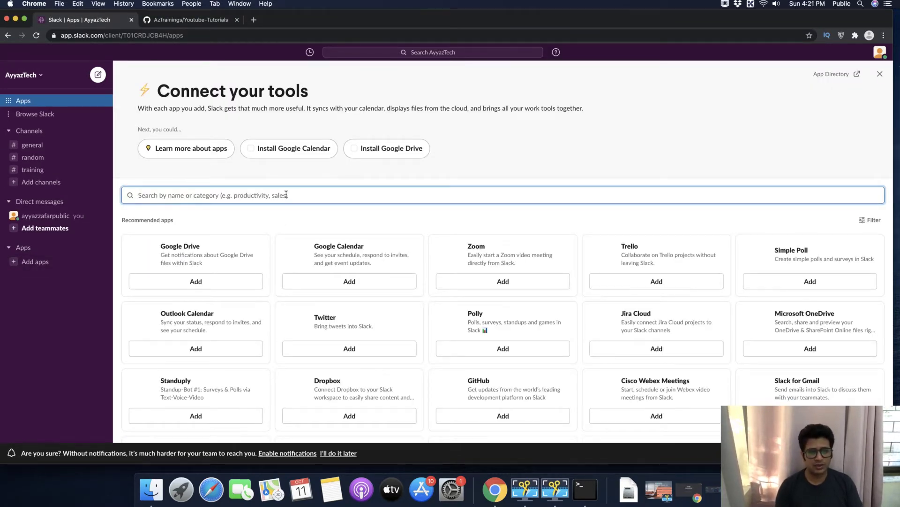
pyautogui.write('github')
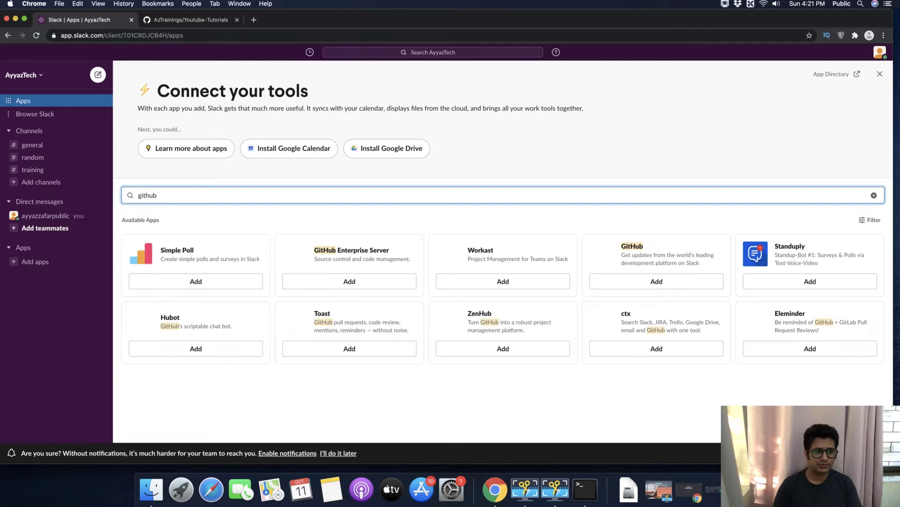
pyautogui.click(672, 286)
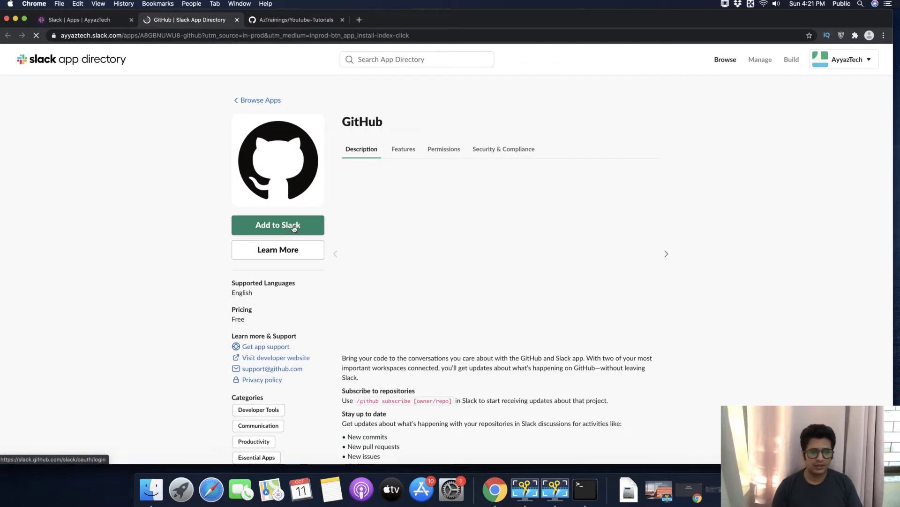
pyautogui.click(278, 223)
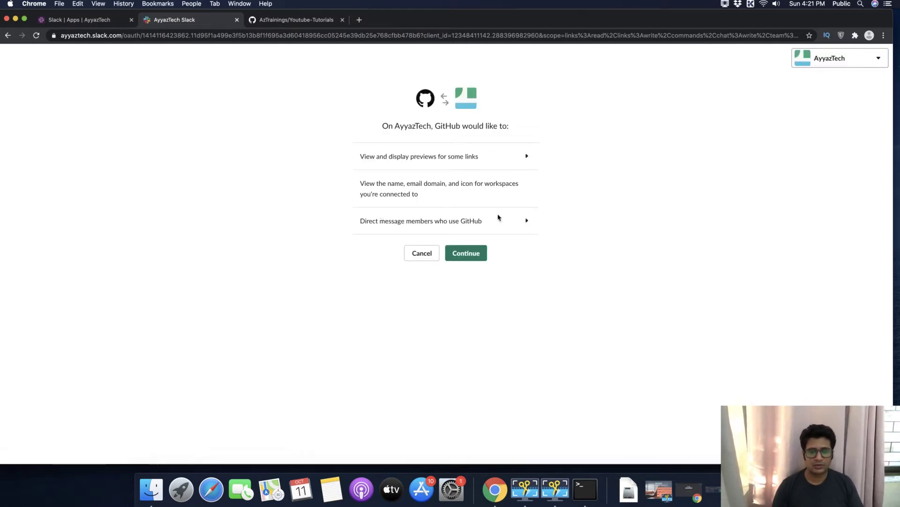
pyautogui.click(462, 258)
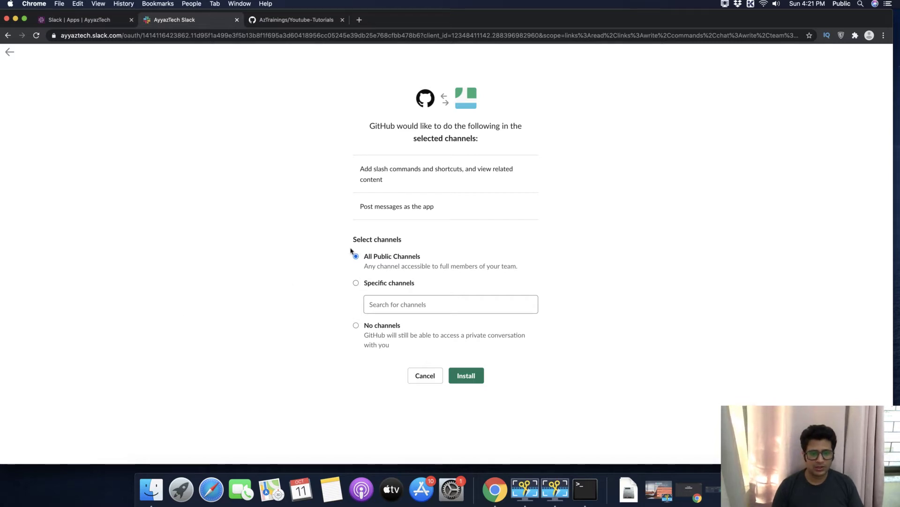
# Install GitHub for the specific channel training only and decline opening the Slack desktop application.
pyautogui.click(356, 284)
pyautogui.click(402, 311)
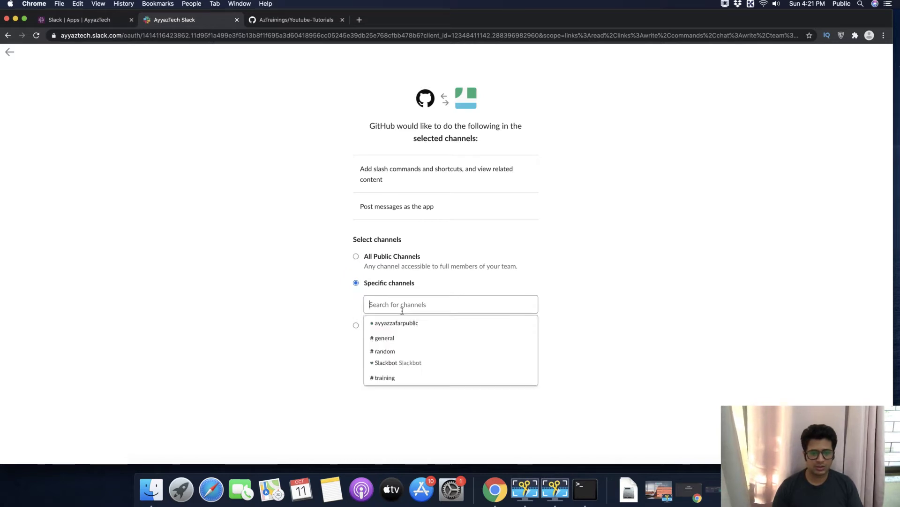
pyautogui.click(383, 378)
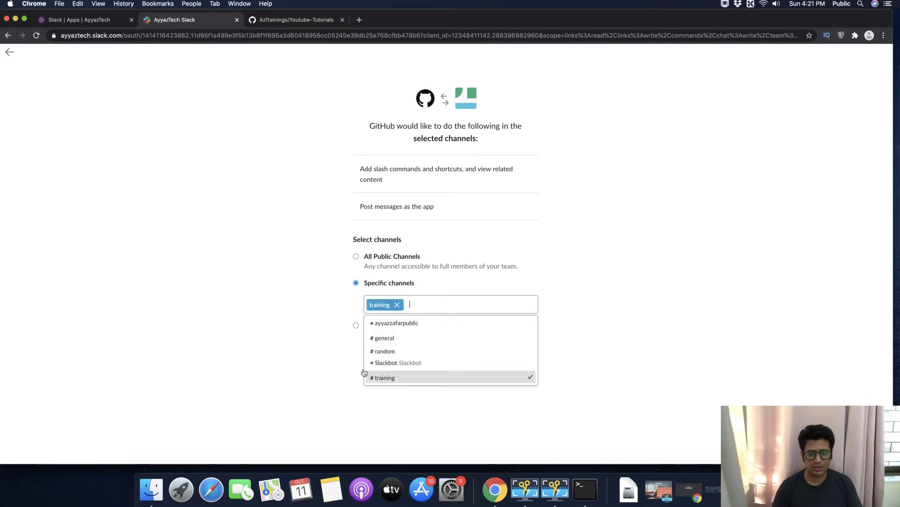
pyautogui.click(297, 321)
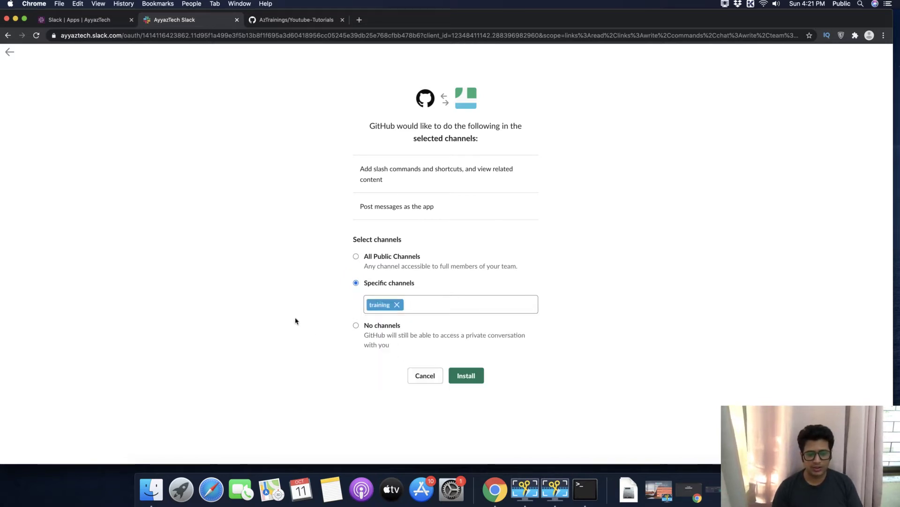
pyautogui.click(460, 380)
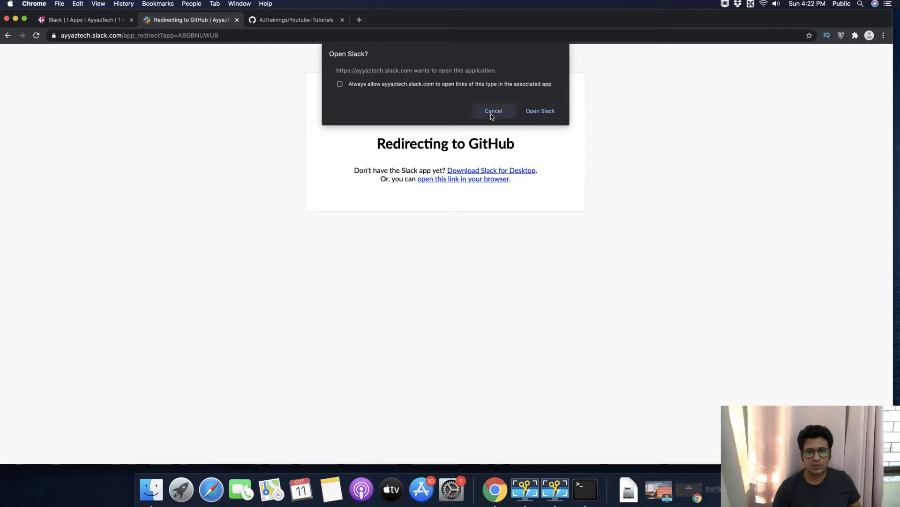
pyautogui.click(492, 111)
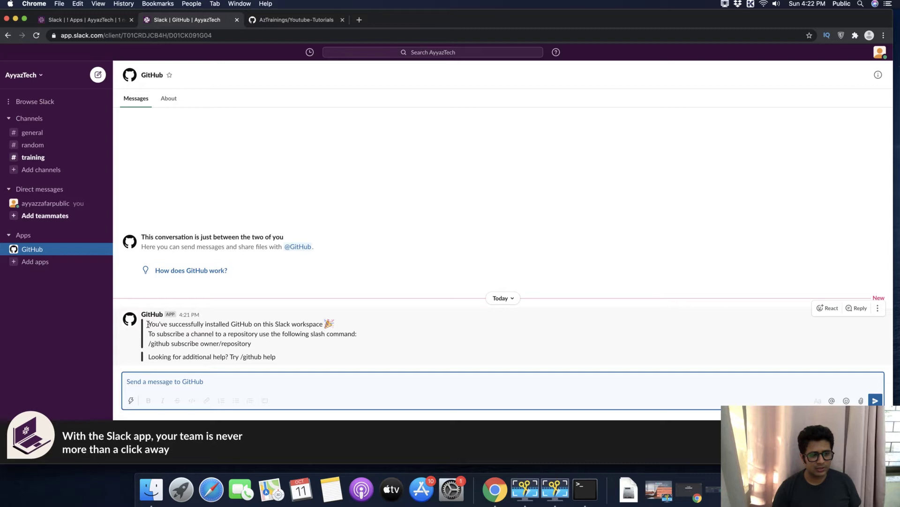
# Read the GitHub app's message with the subscribe instructions and open the training channel.
pyautogui.moveTo(171, 327); pyautogui.dragTo(291, 360)
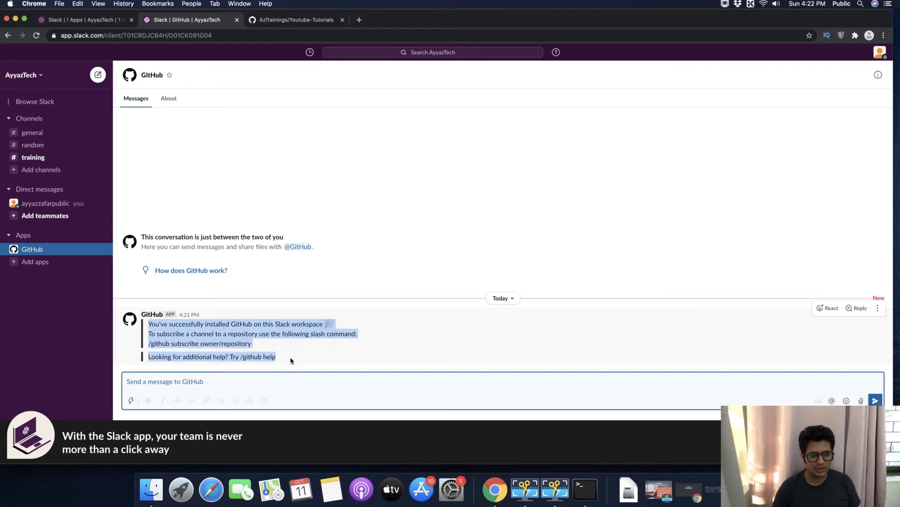
pyautogui.click(224, 331)
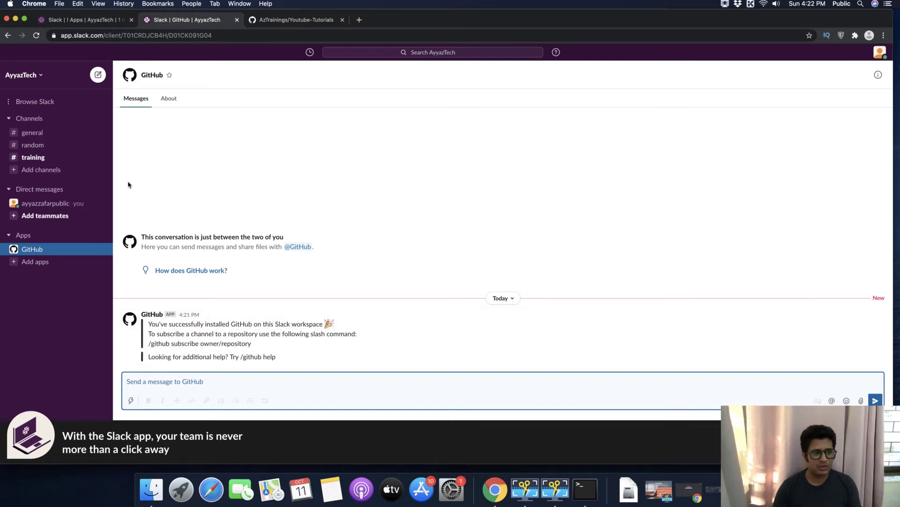
pyautogui.click(34, 162)
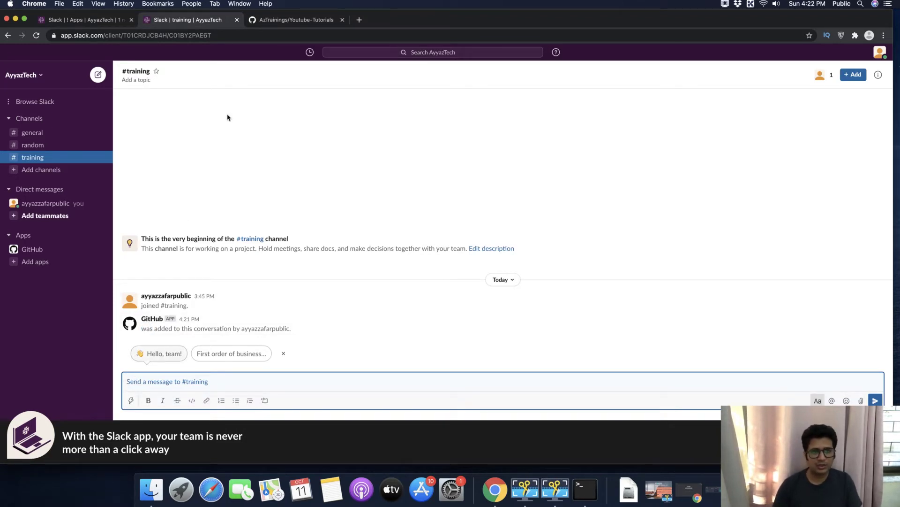
# Copy the owner and repository path AzTrainings/Youtube-Tutorials from the GitHub repository's web address.
pyautogui.click(280, 22)
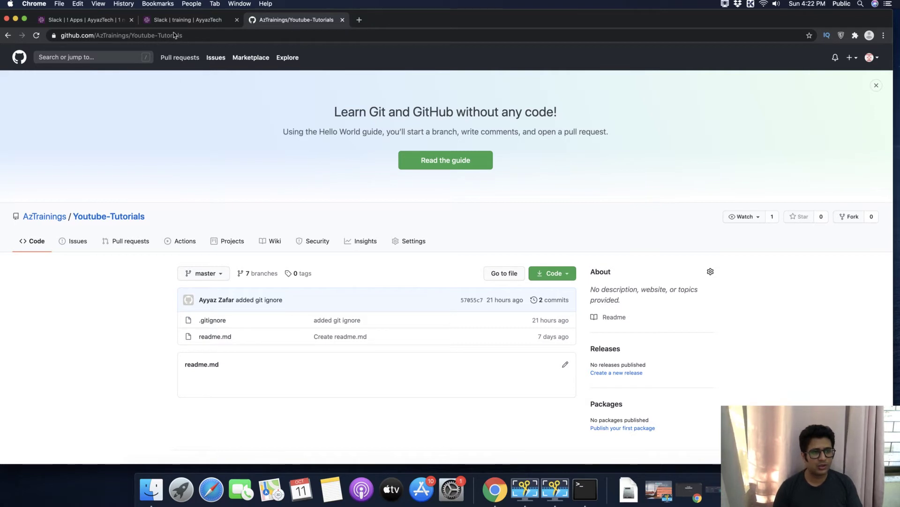
pyautogui.moveTo(196, 34); pyautogui.dragTo(116, 36)
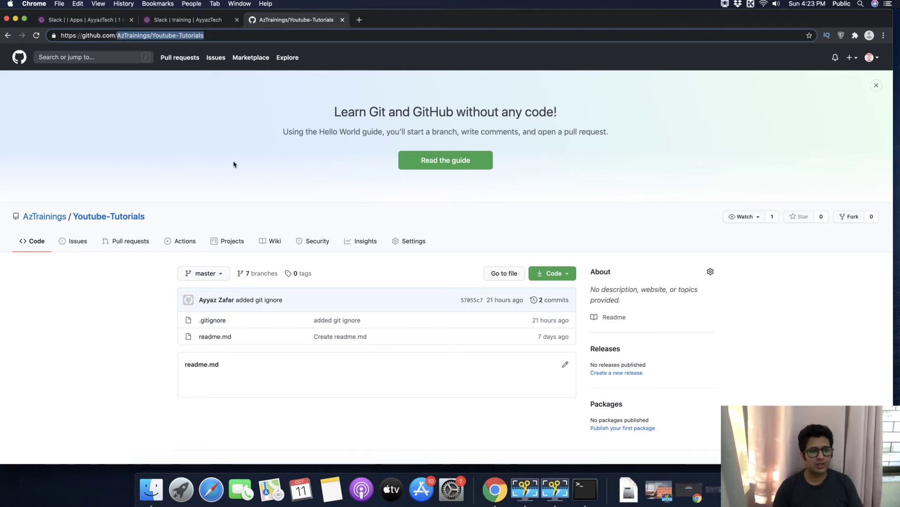
pyautogui.click(132, 37)
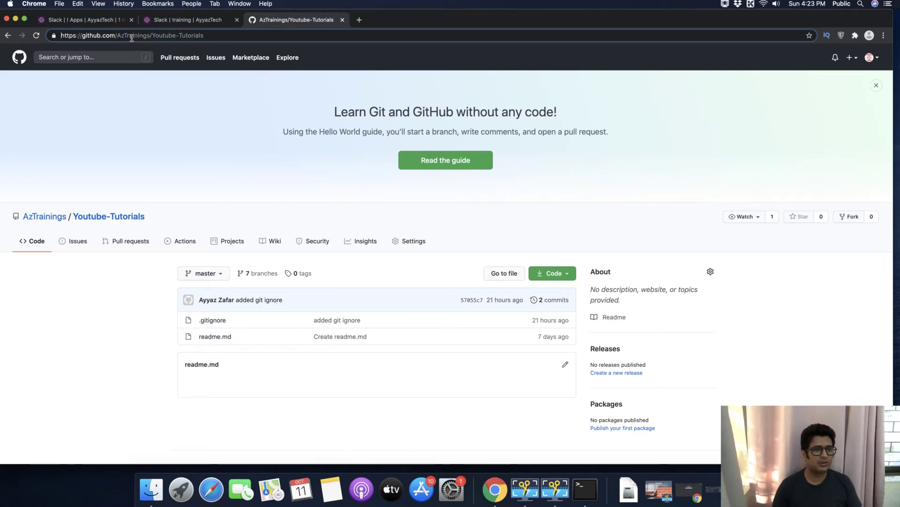
pyautogui.doubleClick(132, 36)
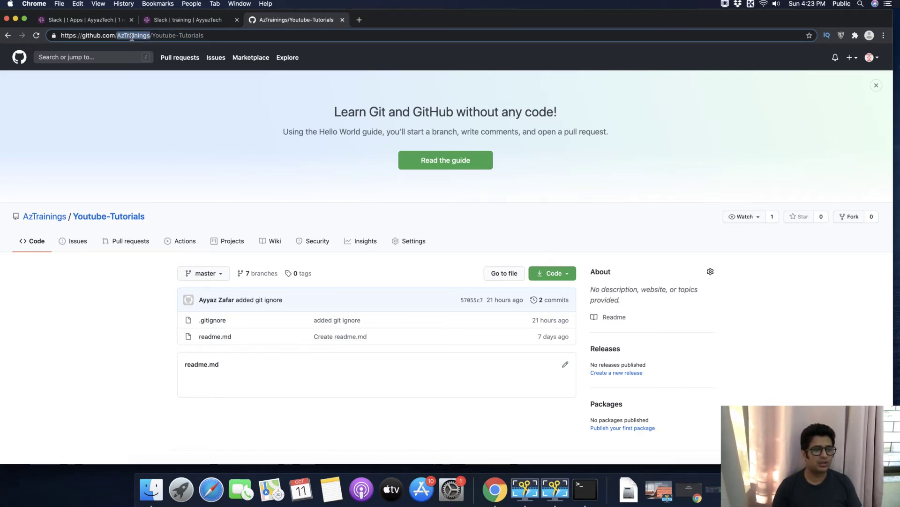
pyautogui.click(223, 37)
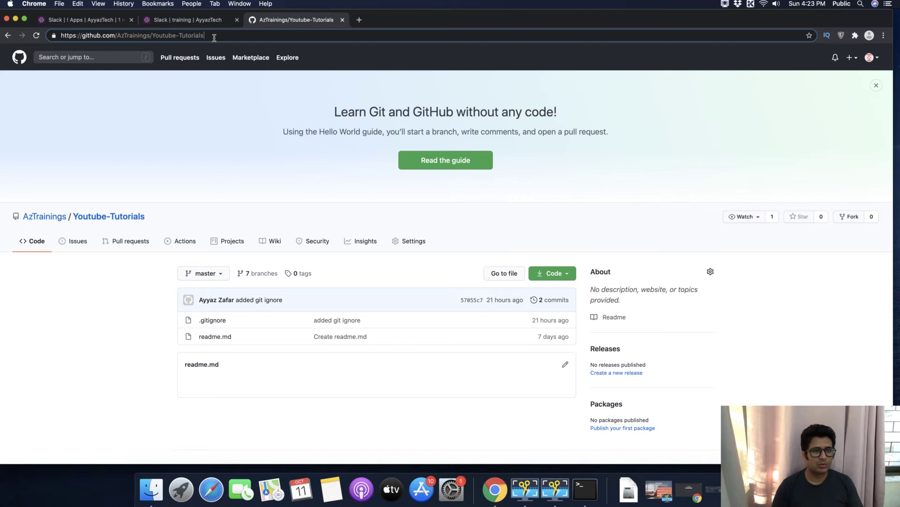
pyautogui.moveTo(204, 36); pyautogui.dragTo(116, 36)
pyautogui.press('super+c')
pyautogui.press('super+Tab')
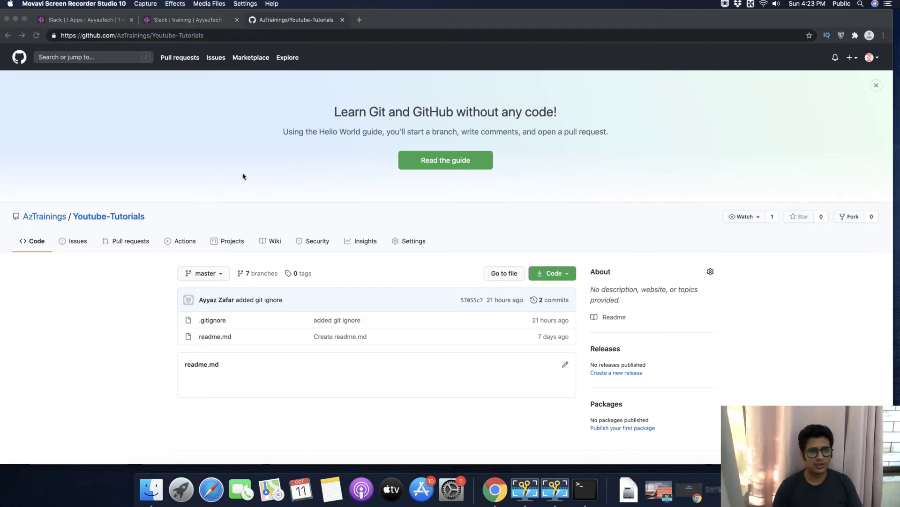
# Send the command "/github subscribe AzTrainings/Youtube-Tutorials" in Slack's training channel.
pyautogui.click(179, 22)
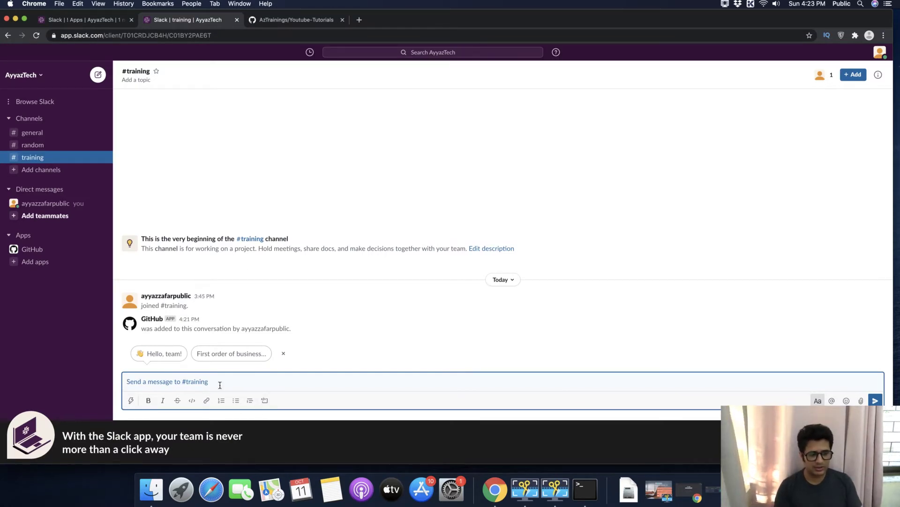
pyautogui.write('/github')
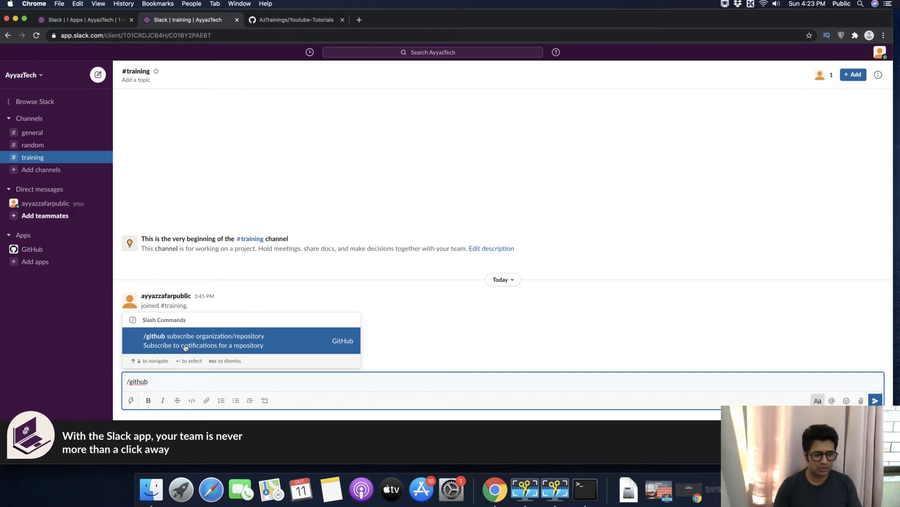
pyautogui.click(171, 385)
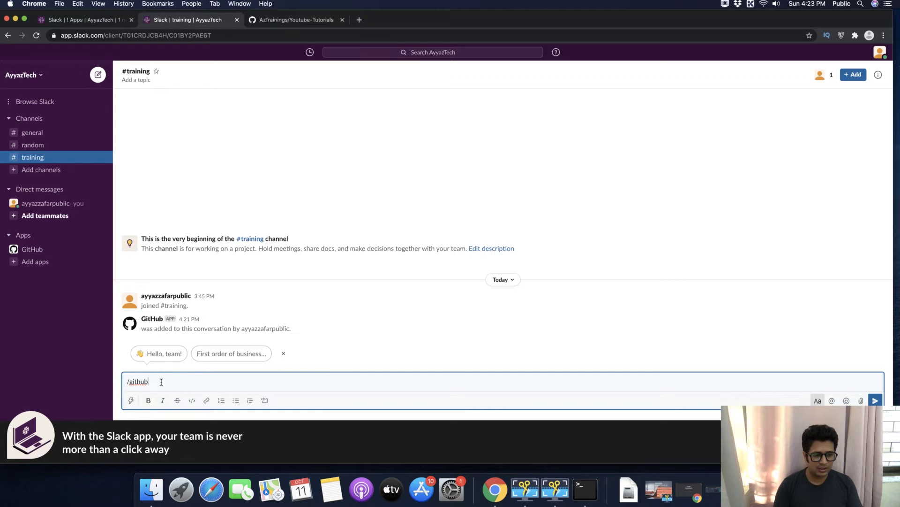
pyautogui.press('BackSpace')
pyautogui.write('b')
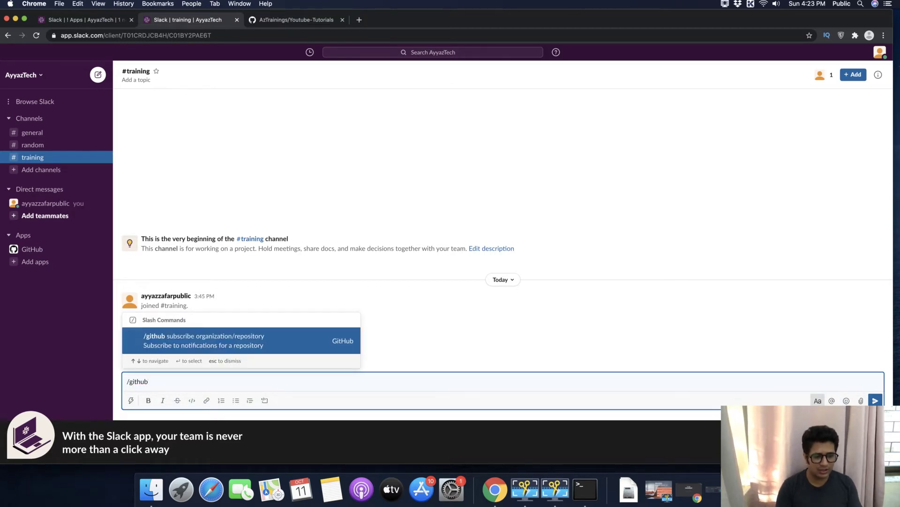
pyautogui.write(' subscrib')
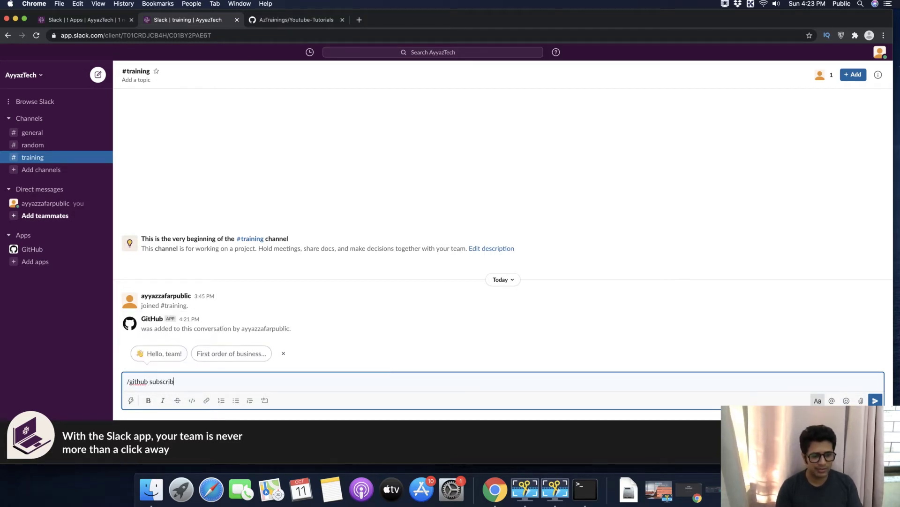
pyautogui.write('e')
pyautogui.press('super+v')
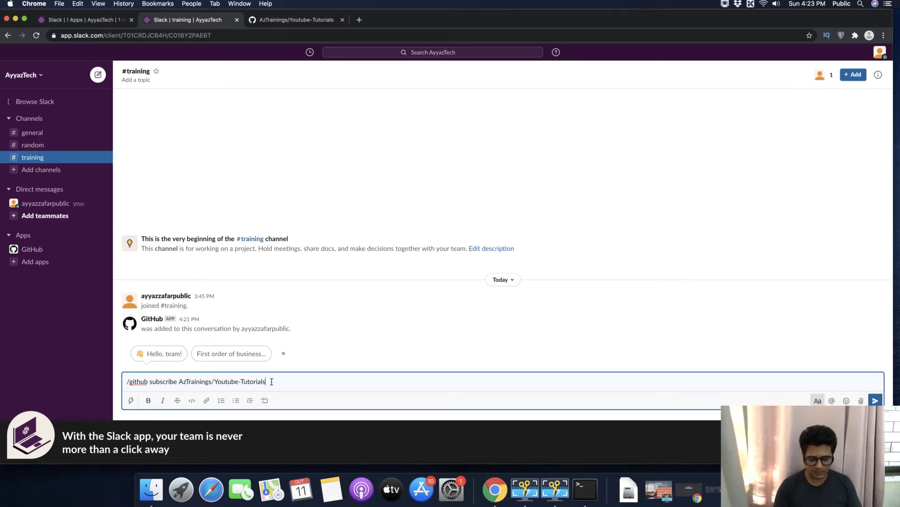
pyautogui.press('Return')
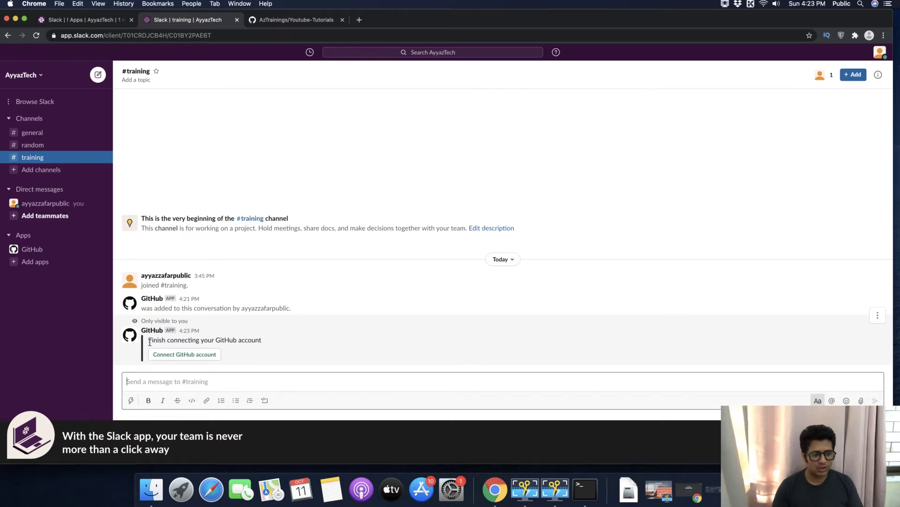
# Connect the GitHub account to the Slack workspace and authorize Slack's access on GitHub.
pyautogui.moveTo(146, 345); pyautogui.dragTo(261, 349)
pyautogui.click(262, 348)
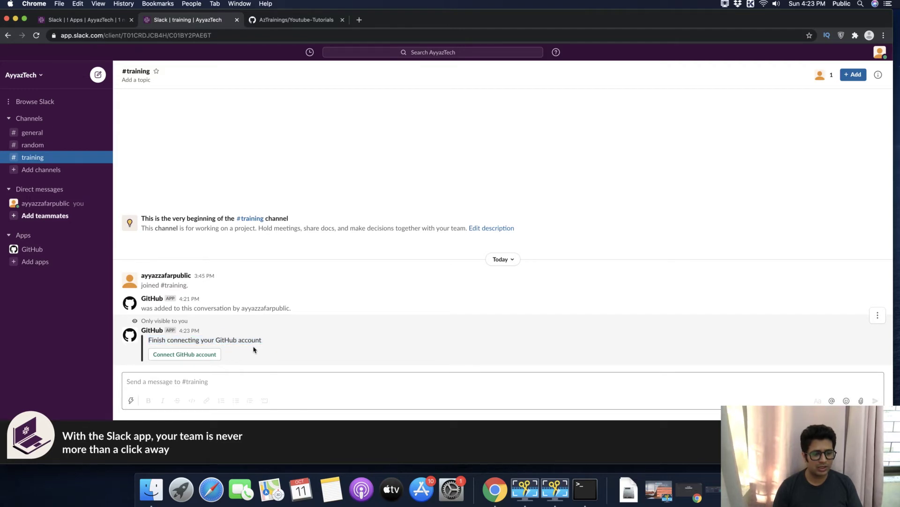
pyautogui.click(162, 355)
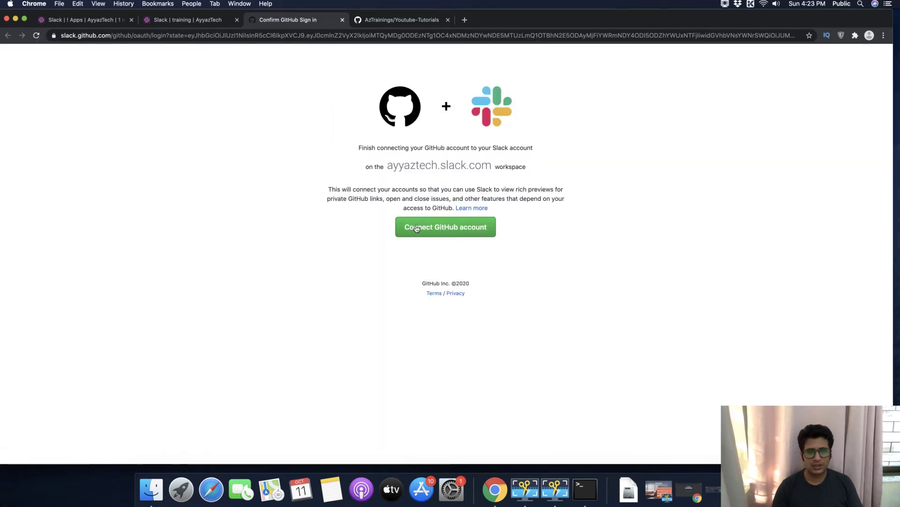
pyautogui.click(416, 228)
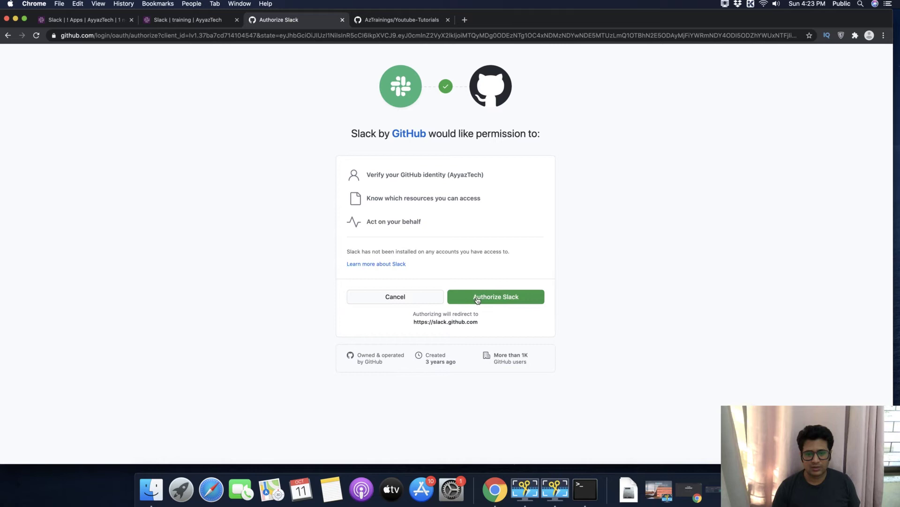
pyautogui.click(500, 302)
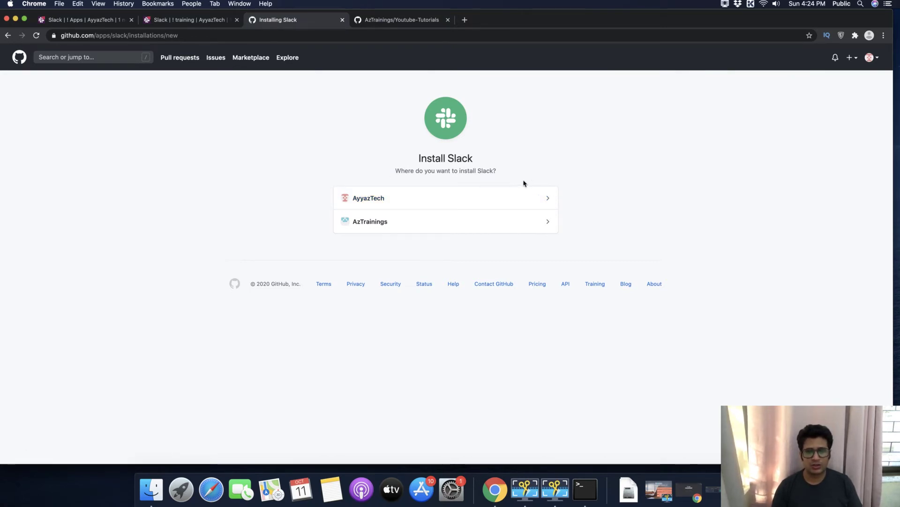
# Install Slack on the AzTrainings organization with access to only the AzTrainings/Youtube-Tutorials repository.
pyautogui.tripleClick(476, 172)
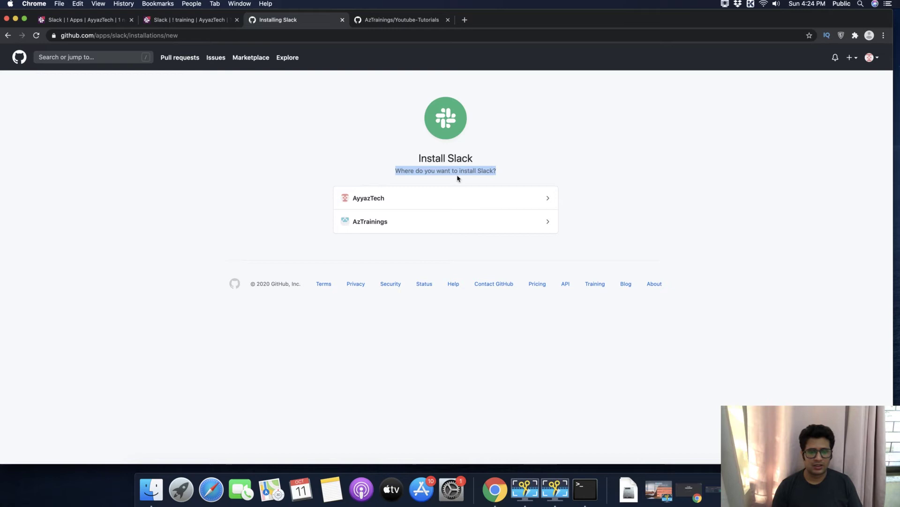
pyautogui.click(270, 166)
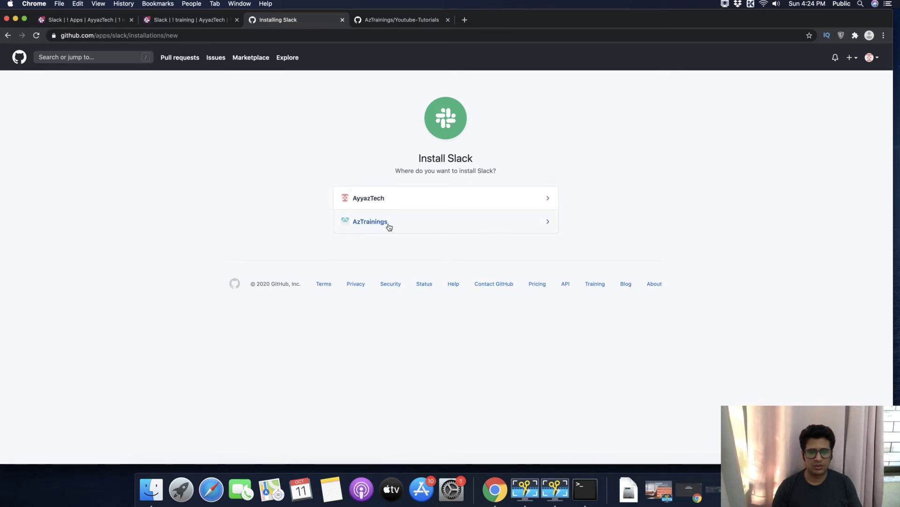
pyautogui.click(417, 227)
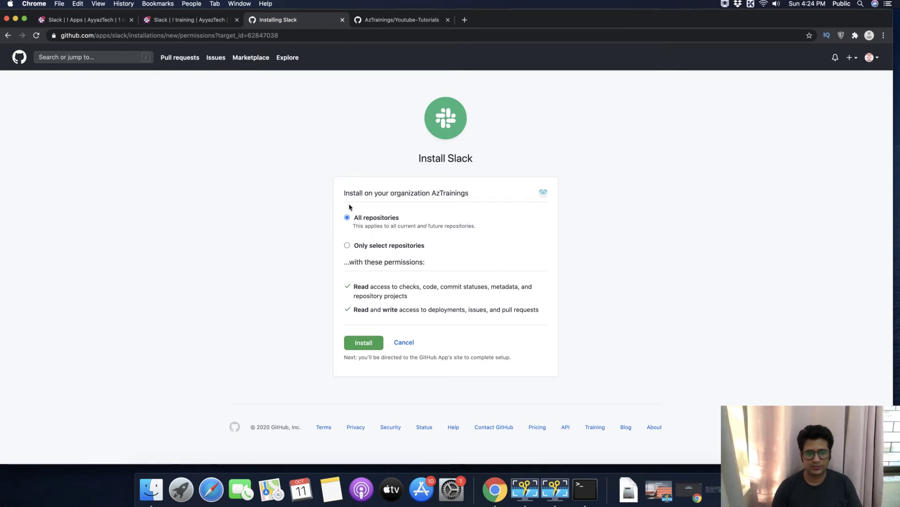
pyautogui.click(347, 245)
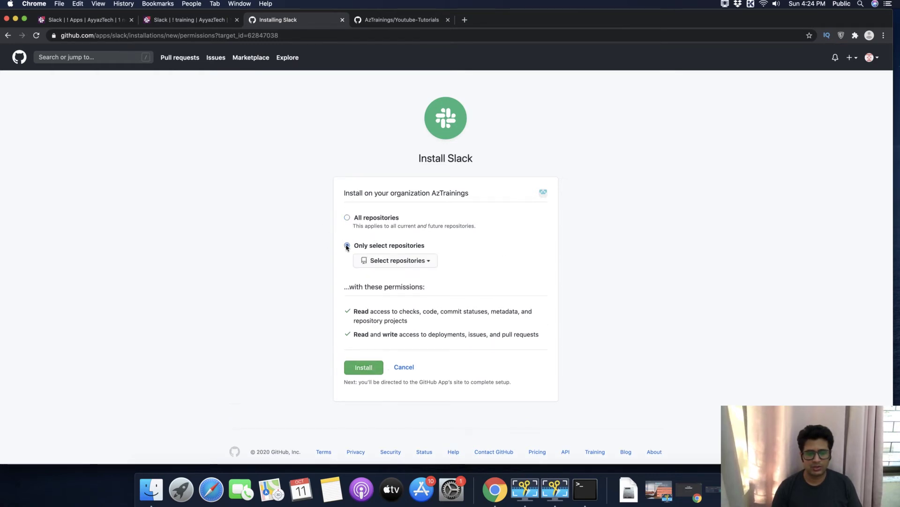
pyautogui.click(385, 261)
pyautogui.write('you')
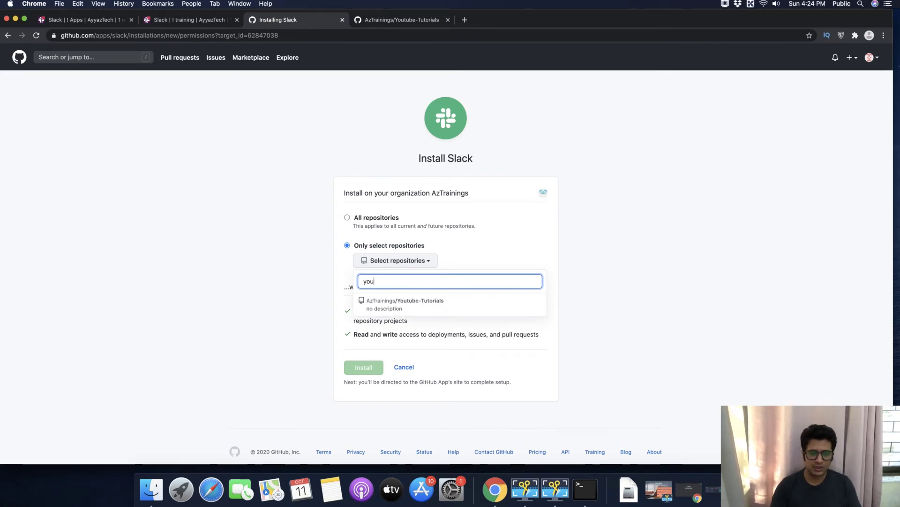
pyautogui.click(398, 304)
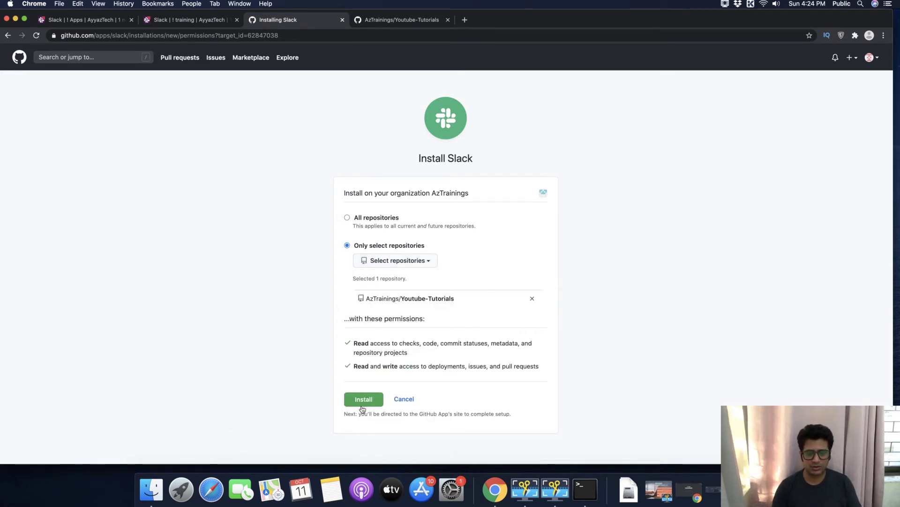
pyautogui.click(363, 403)
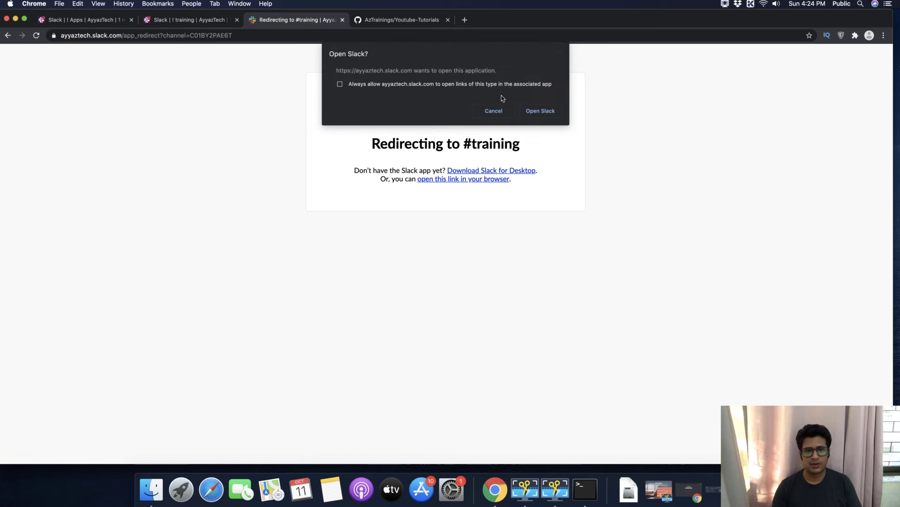
# Open Slack's training channel in the browser instead of the desktop app and read the GitHub app's subscription message.
pyautogui.click(492, 111)
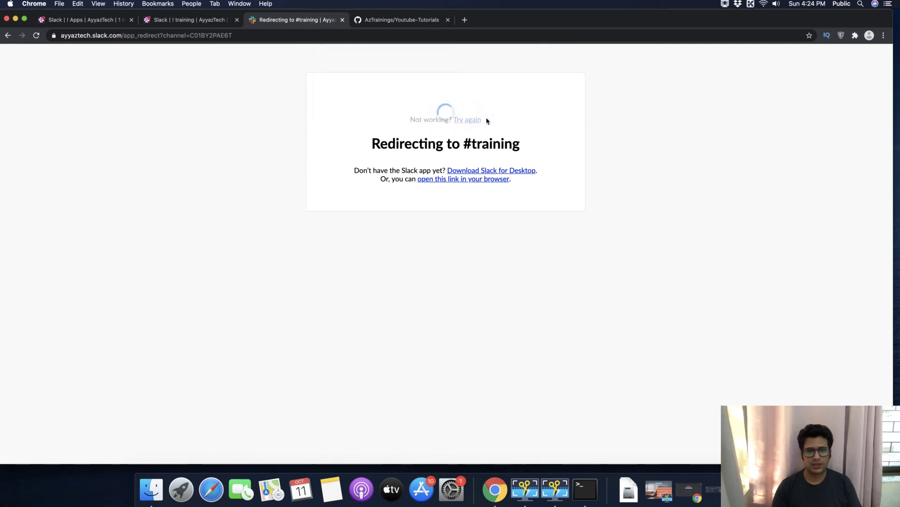
pyautogui.click(438, 181)
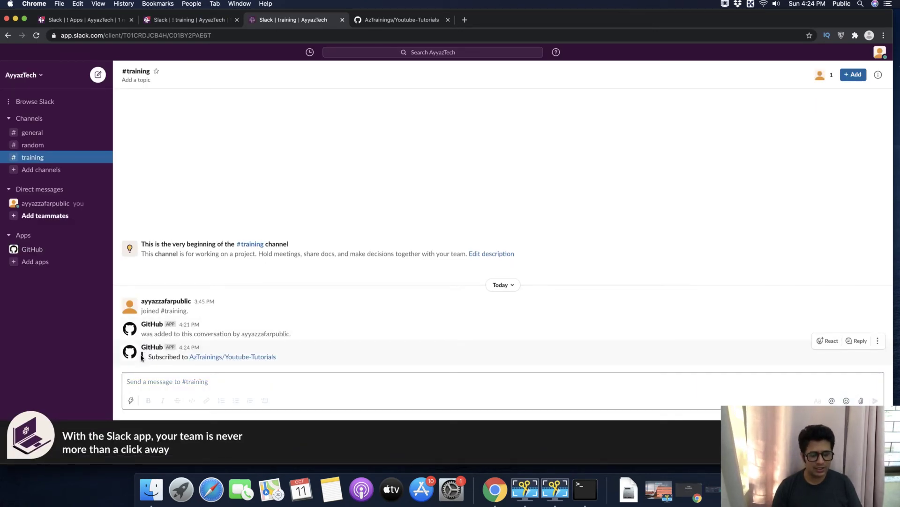
pyautogui.moveTo(153, 357); pyautogui.dragTo(287, 367)
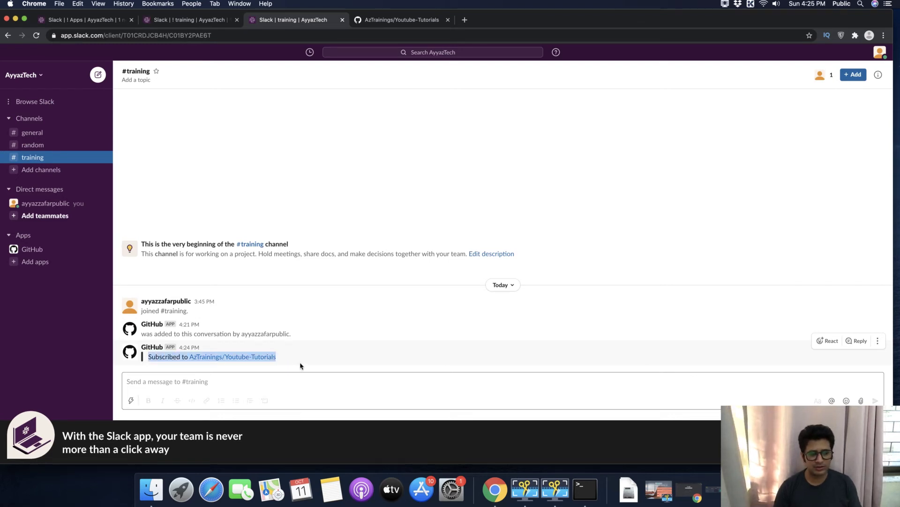
pyautogui.click(301, 366)
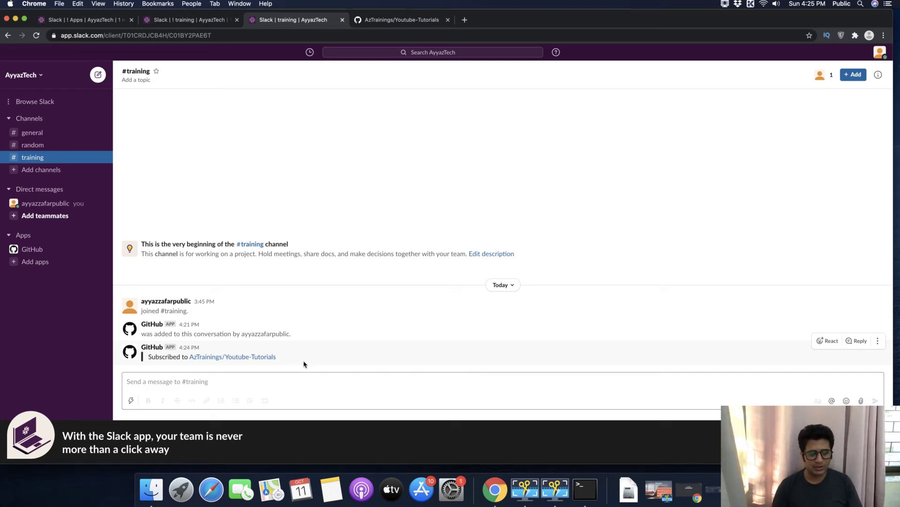
pyautogui.moveTo(291, 360); pyautogui.dragTo(141, 348)
pyautogui.click(309, 372)
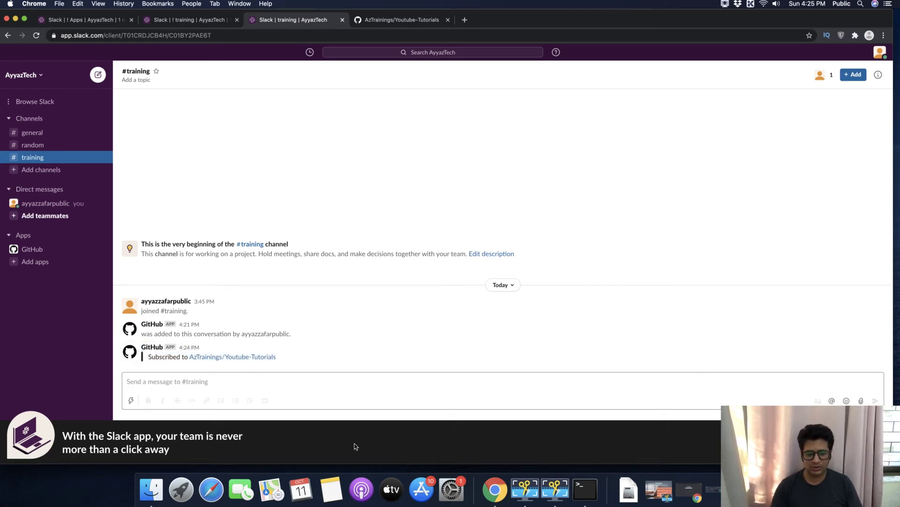
pyautogui.press('F4')
pyautogui.write('vscode')
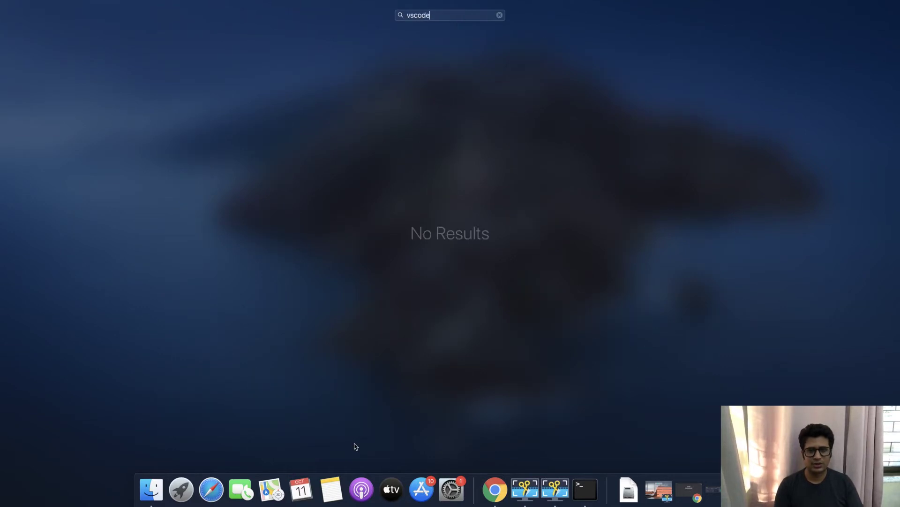
pyautogui.press('Escape')
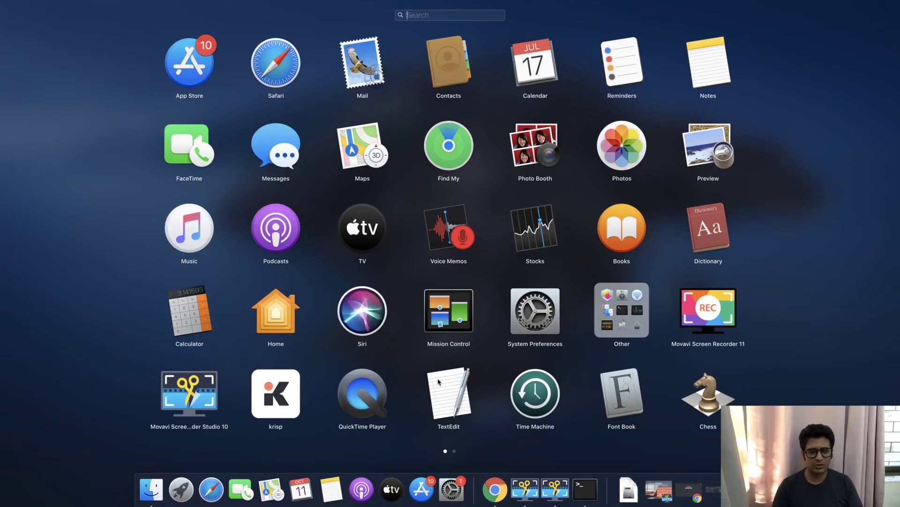
pyautogui.click(494, 489)
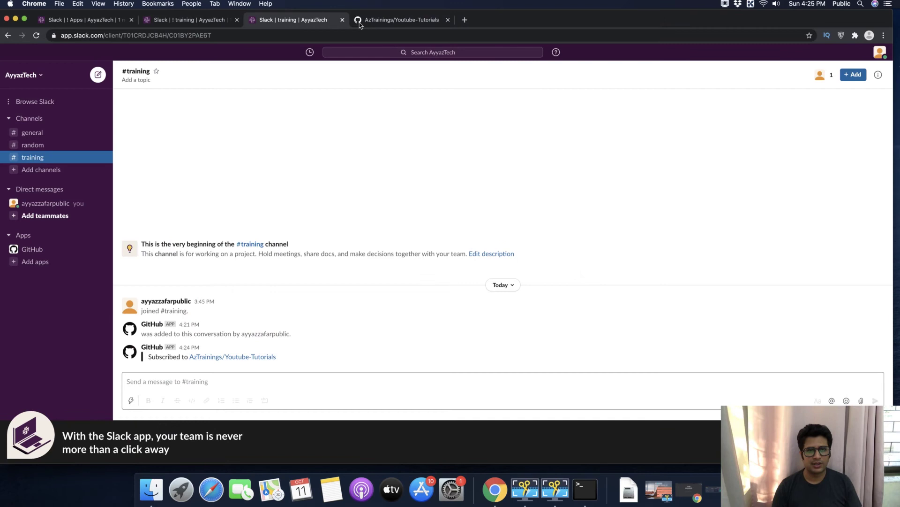
# Try to open readme.md of the Youtube-Tutorials repository for editing on GitHub.
pyautogui.click(382, 24)
pyautogui.scroll(-2, 217, 342)
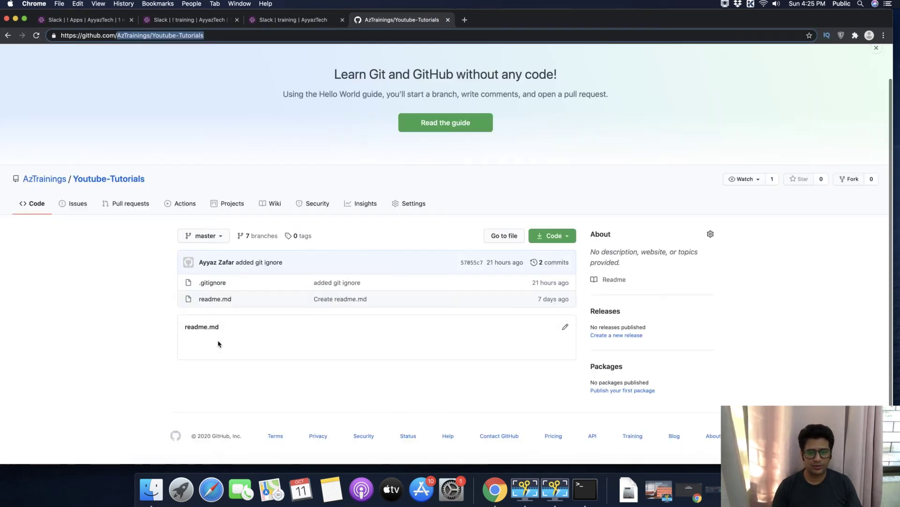
pyautogui.click(565, 330)
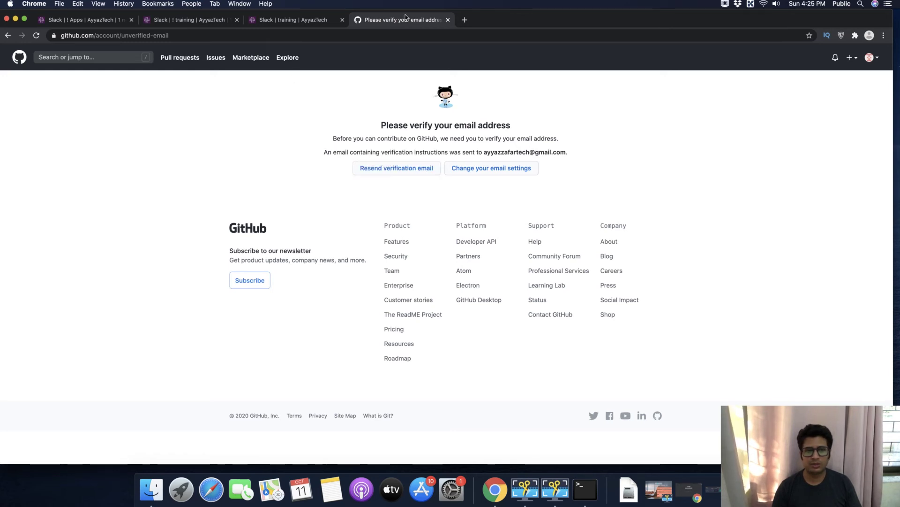
# Open the Gmail inbox of the second signed-in account (mail/u/1) in a new browser tab.
pyautogui.click(465, 21)
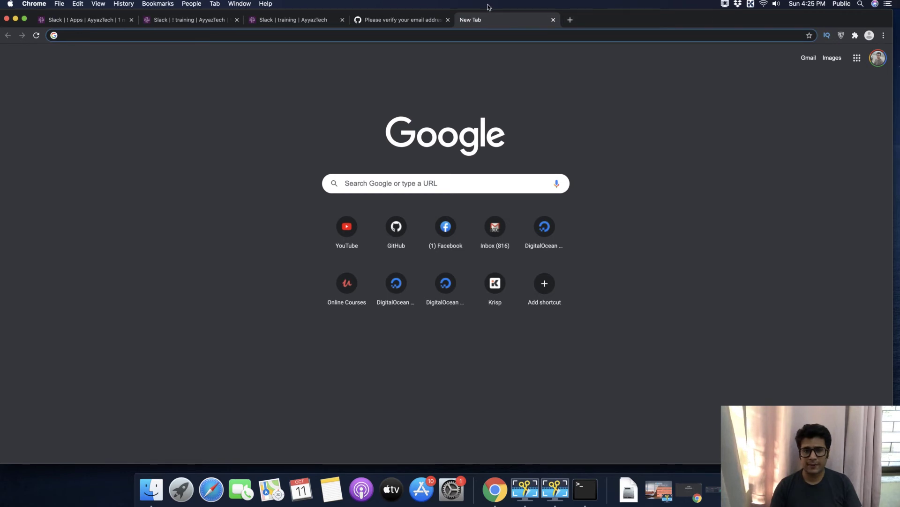
pyautogui.write('gmail.c')
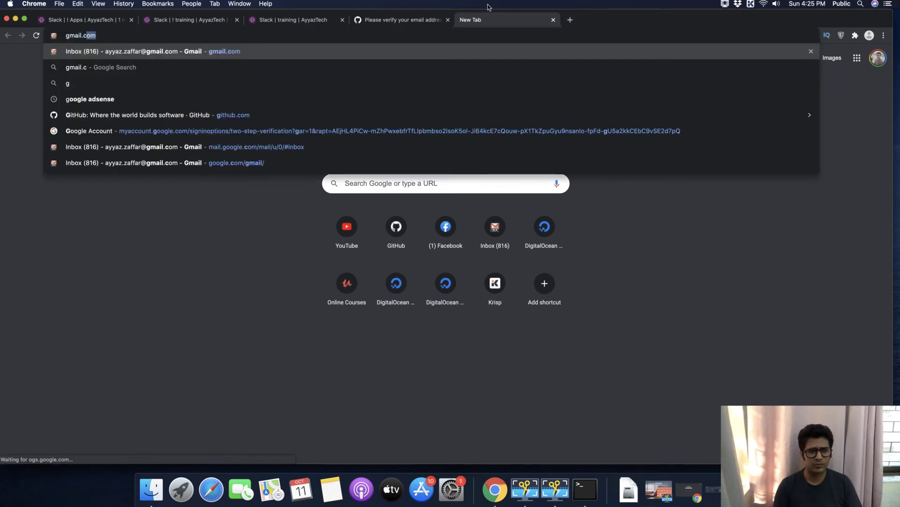
pyautogui.write('om/')
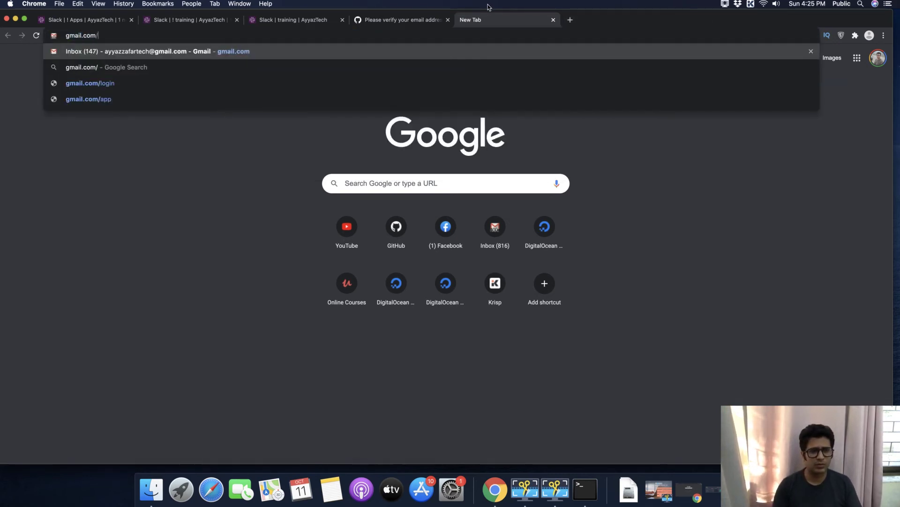
pyautogui.press('BackSpace')
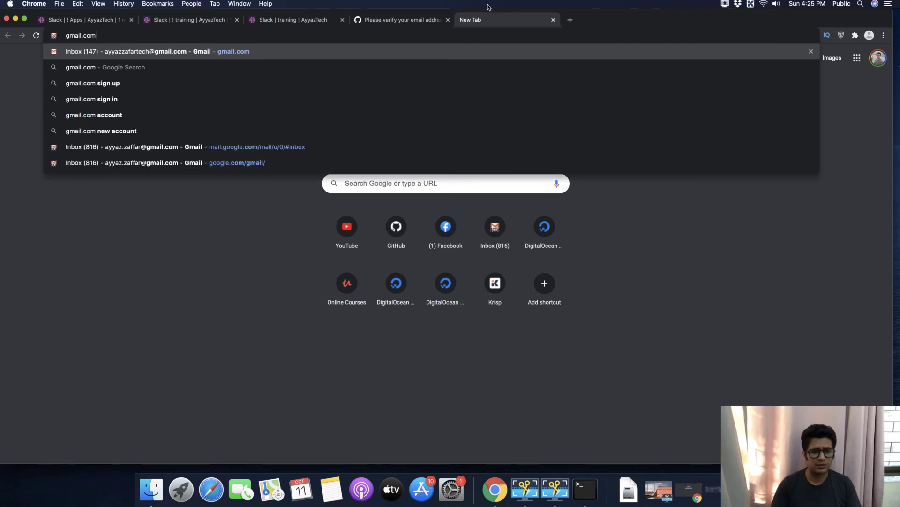
pyautogui.write('/mail/')
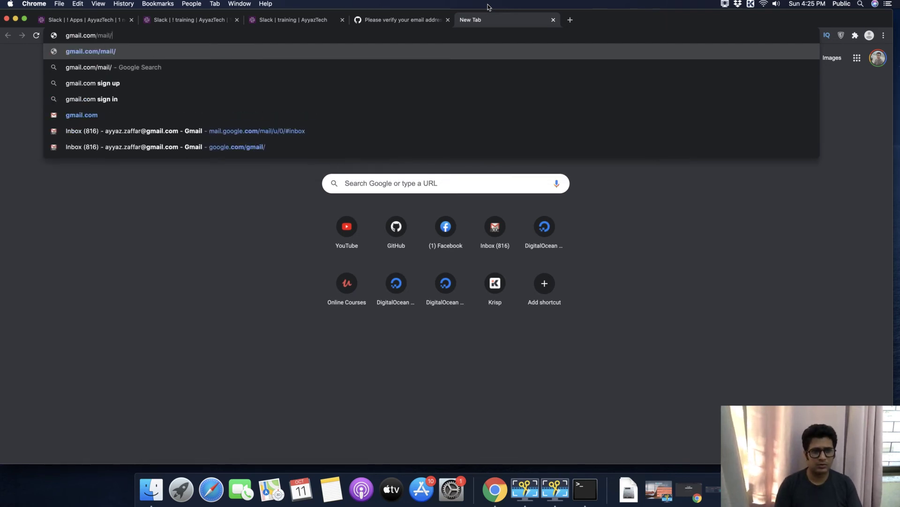
pyautogui.write('u')
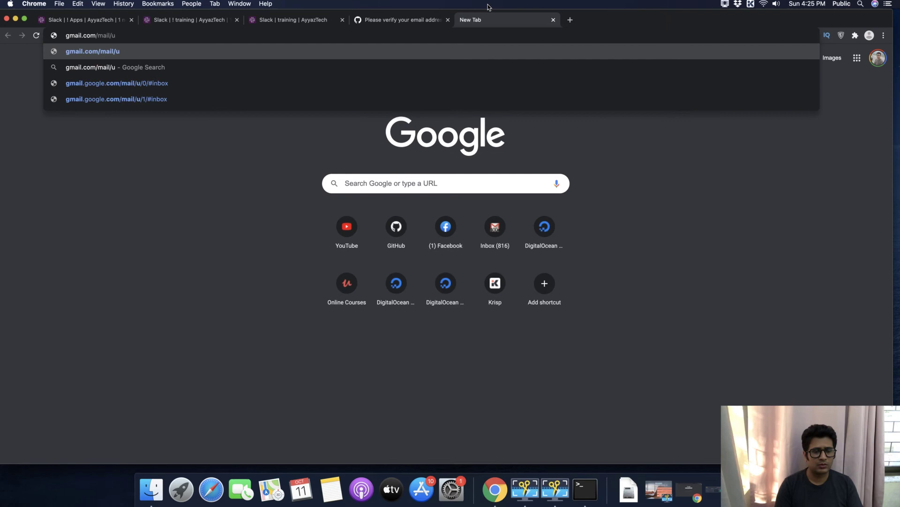
pyautogui.press('Down')
pyautogui.press('Down')
pyautogui.press('Down')
pyautogui.press('Return')
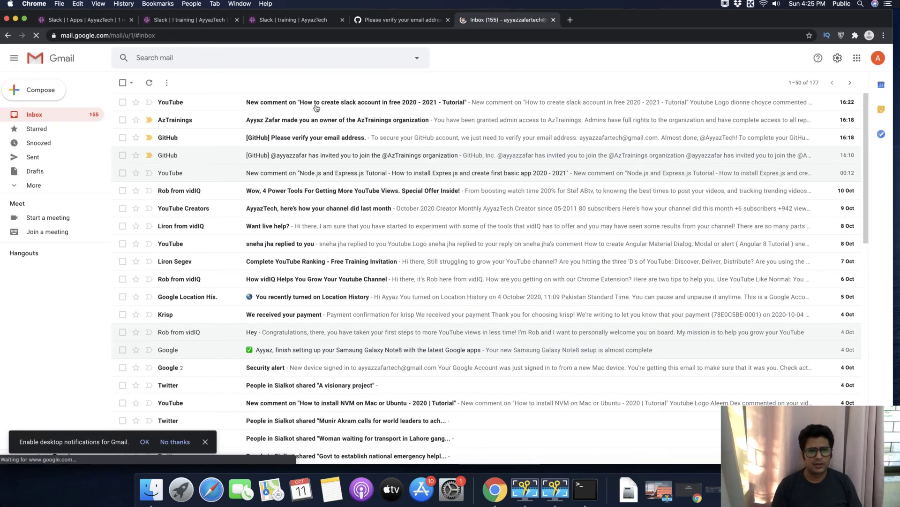
# Open GitHub's "Please verify your email address" message in the inbox and verify the account's email address from it.
pyautogui.click(879, 59)
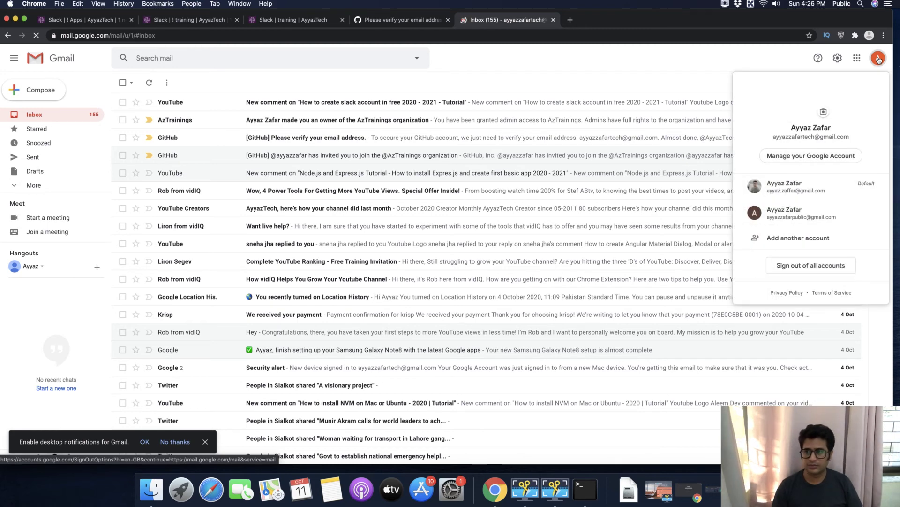
pyautogui.click(790, 213)
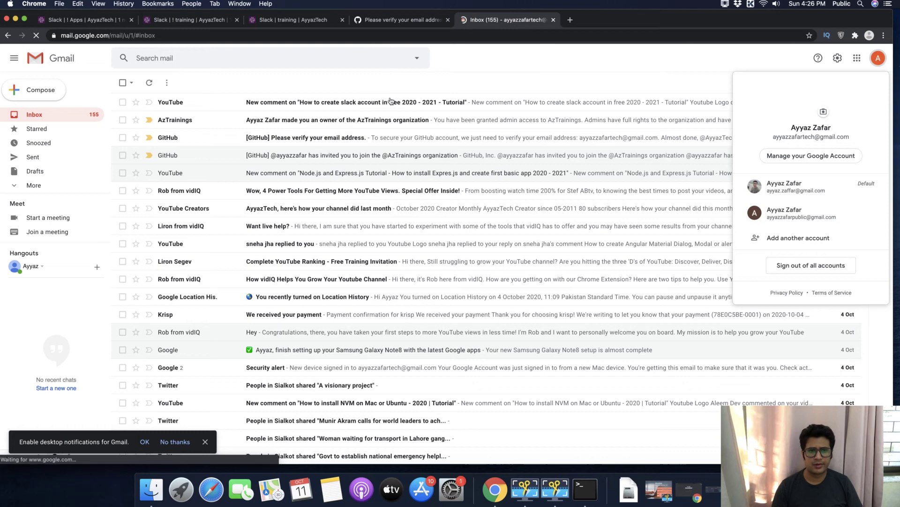
pyautogui.click(318, 137)
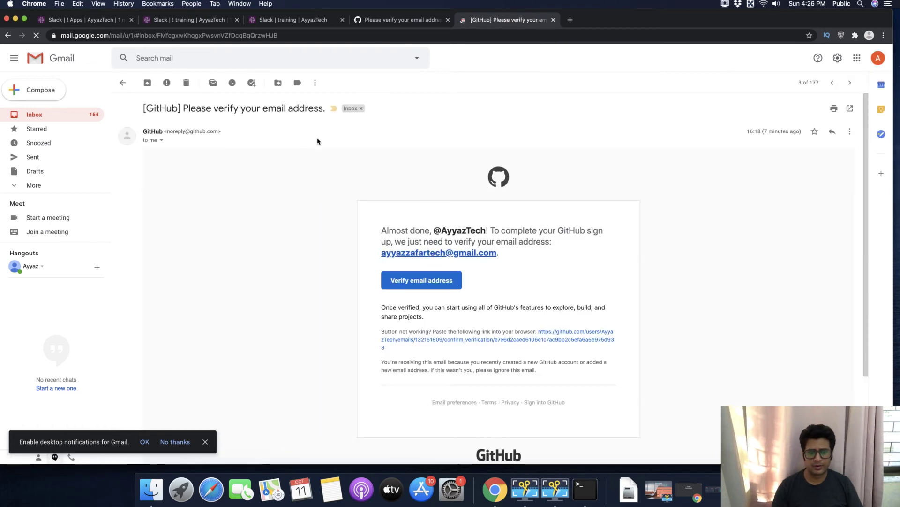
pyautogui.click(417, 282)
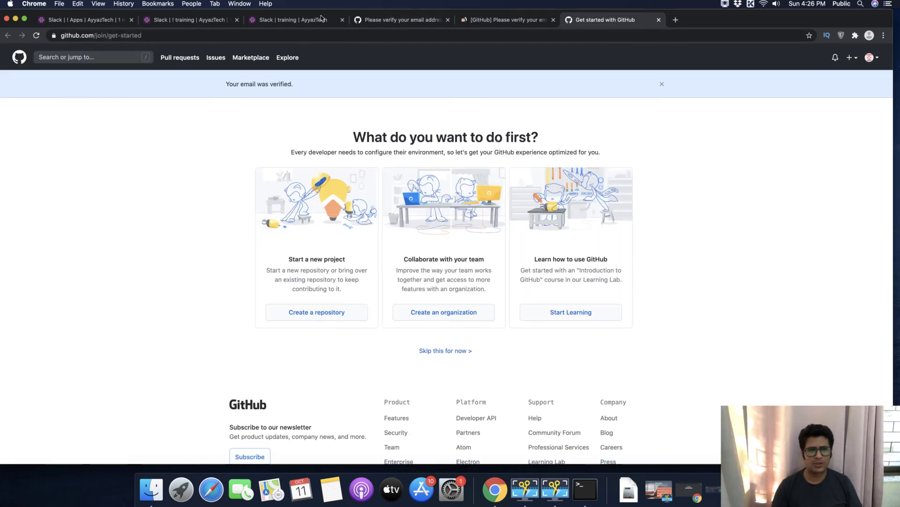
# Return to the Youtube-Tutorials repository on GitHub and add the line "// Just Testing slack notifications" to readme.md.
pyautogui.click(392, 20)
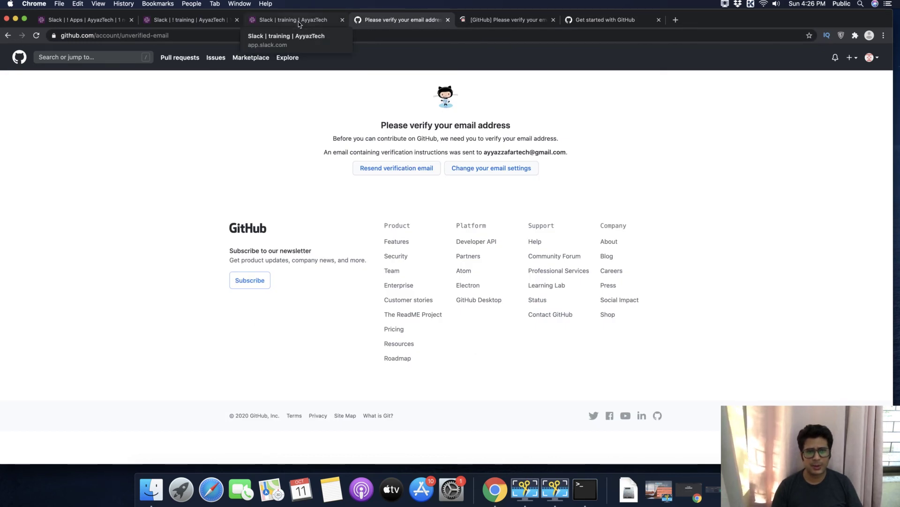
pyautogui.rightClick(8, 36)
pyautogui.press('Escape')
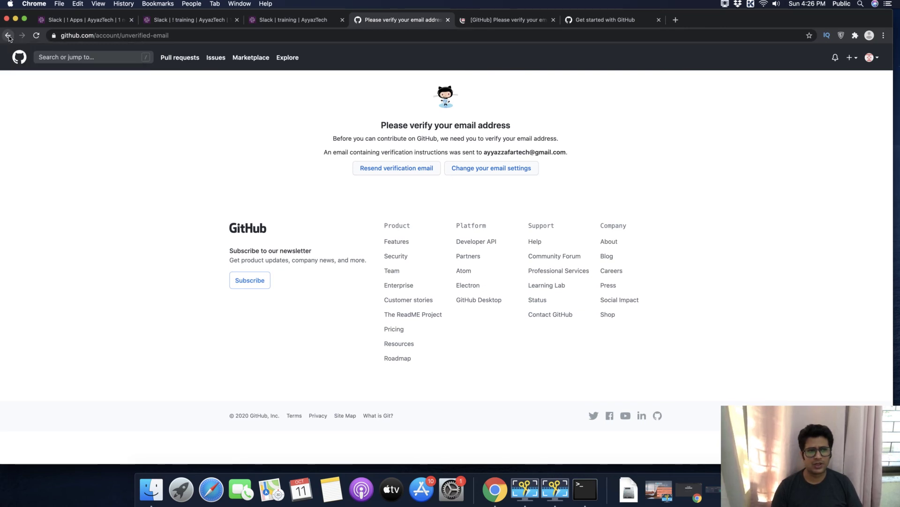
pyautogui.click(8, 37)
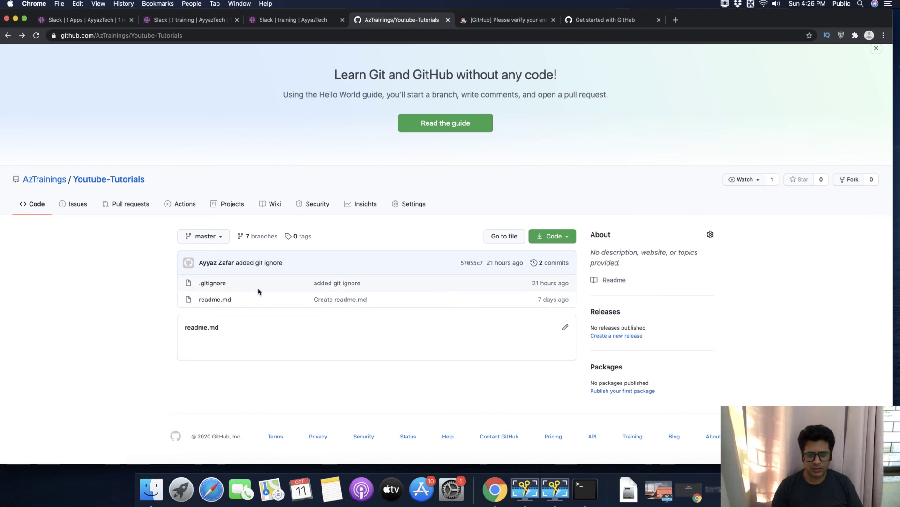
pyautogui.click(566, 328)
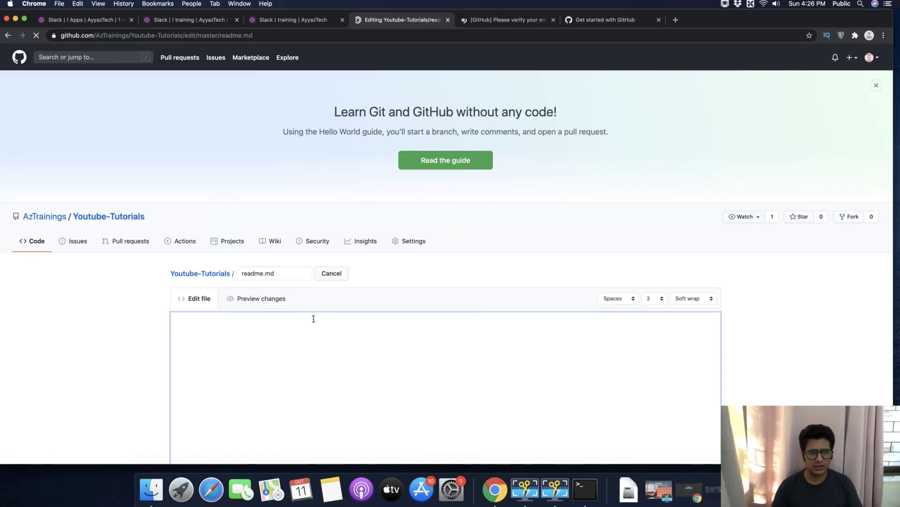
pyautogui.write('j')
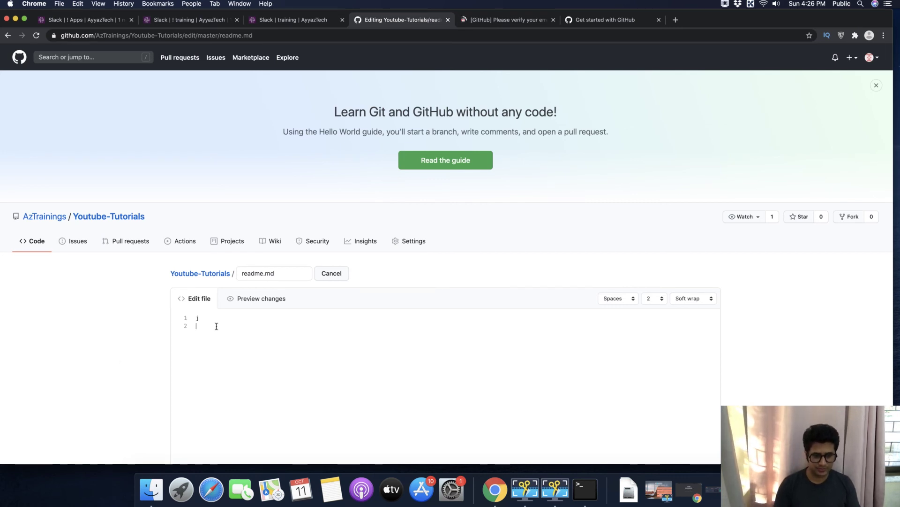
pyautogui.write('ust Testing slack notifications')
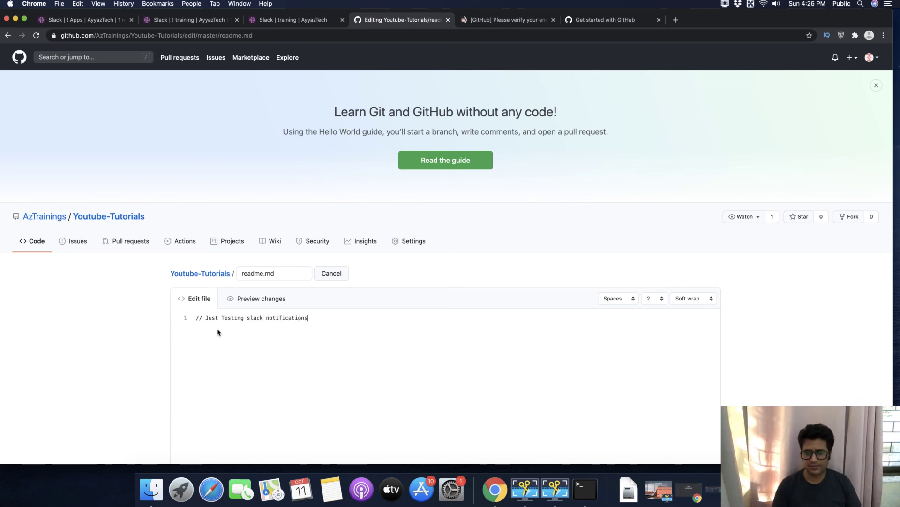
pyautogui.scroll(-10, 814, 341)
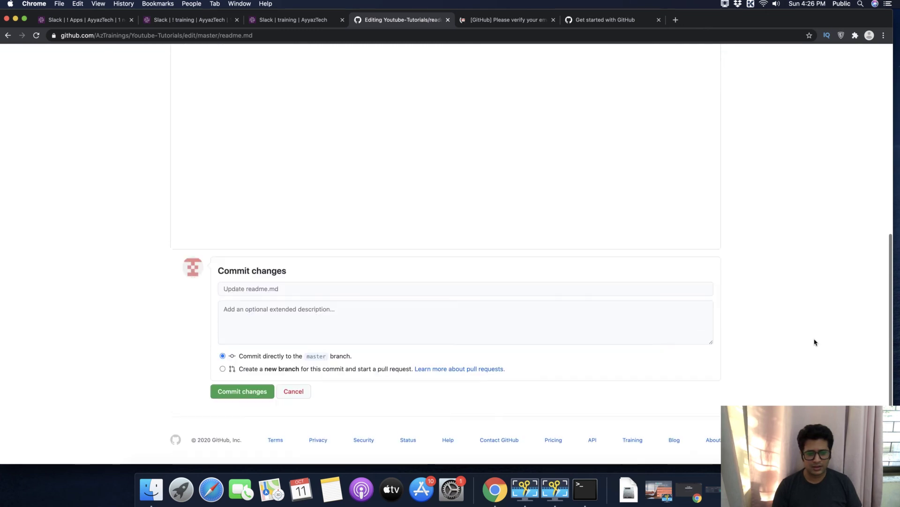
# Commit the readme.md change directly to the master branch with the default commit message.
pyautogui.click(247, 392)
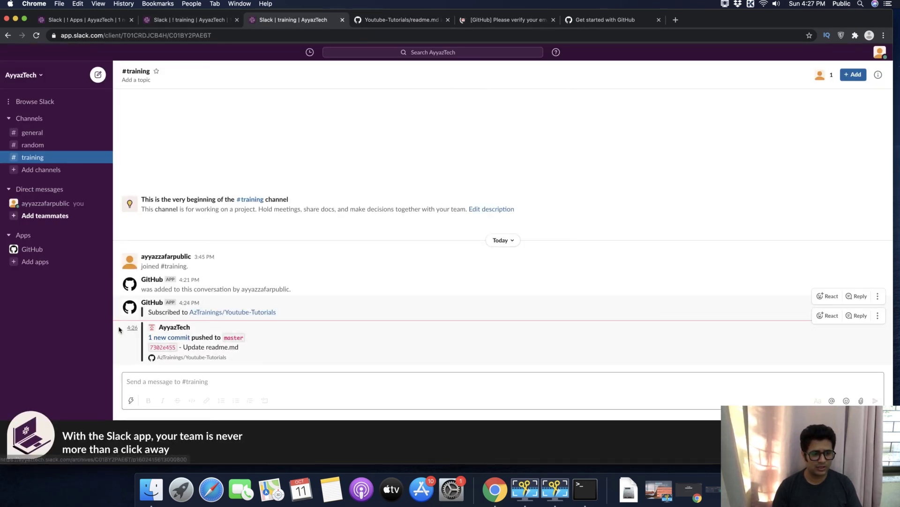
# Check the new commit notification in Slack's #training channel and open its linked GitHub comparison to examine the readme.md change.
pyautogui.moveTo(144, 338)
pyautogui.mouseDown()
pyautogui.moveTo(263, 340)
pyautogui.moveTo(139, 351)
pyautogui.mouseUp()
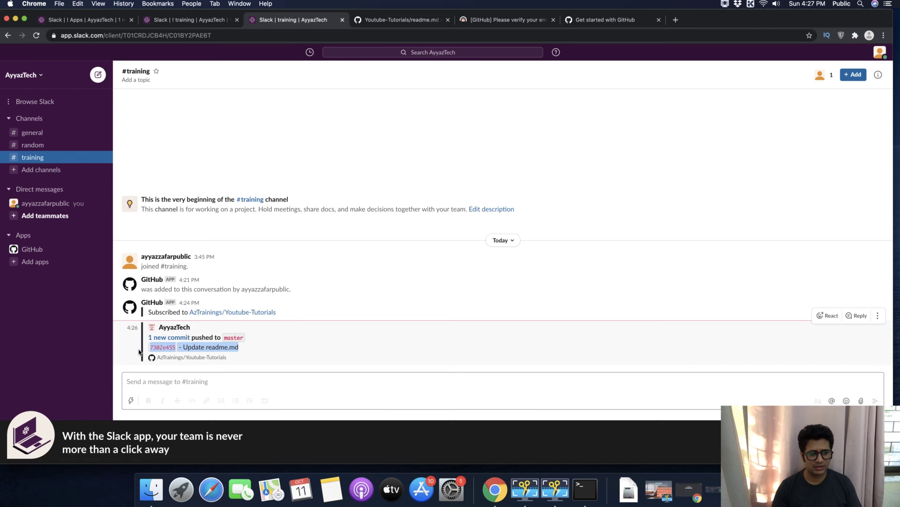
pyautogui.click(322, 368)
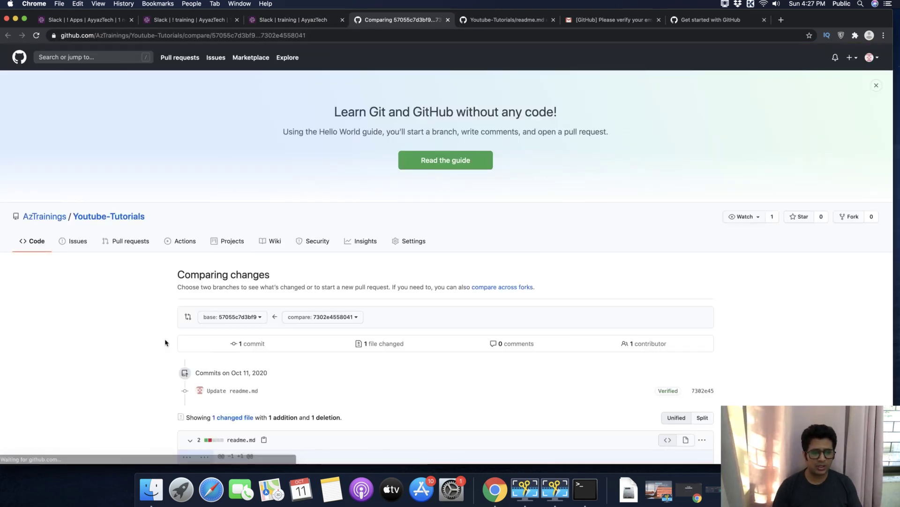
pyautogui.scroll(-5, 204, 344)
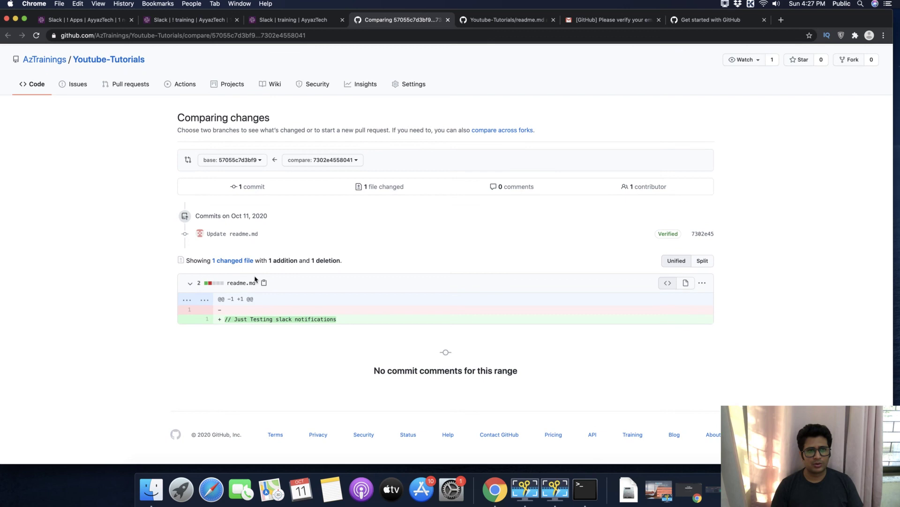
pyautogui.scroll(5, 296, 244)
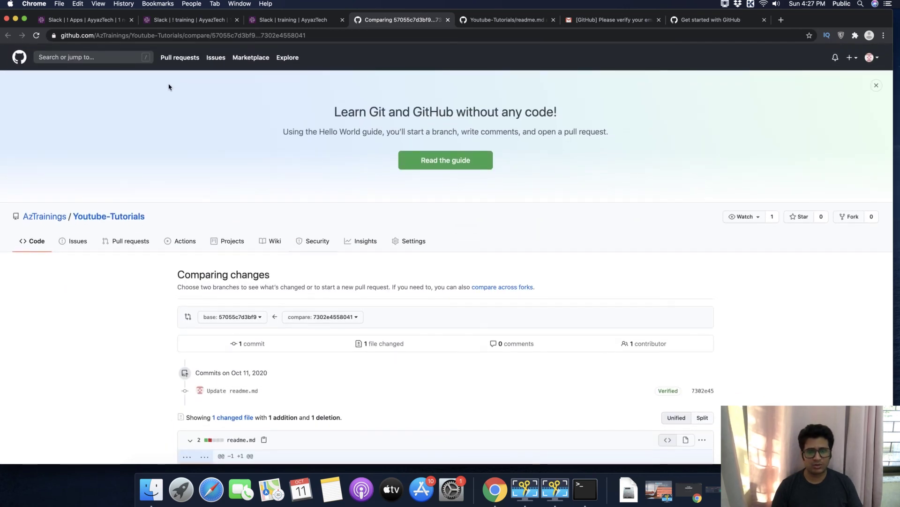
pyautogui.click(718, 496)
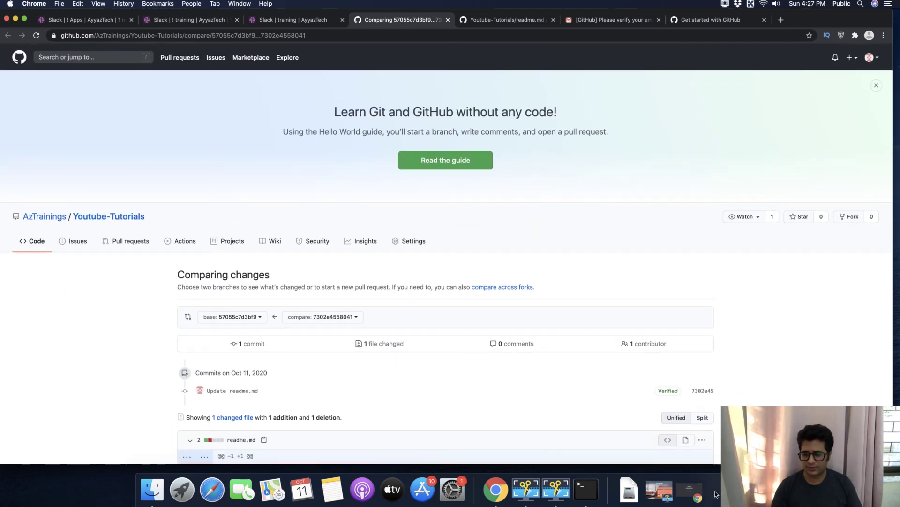